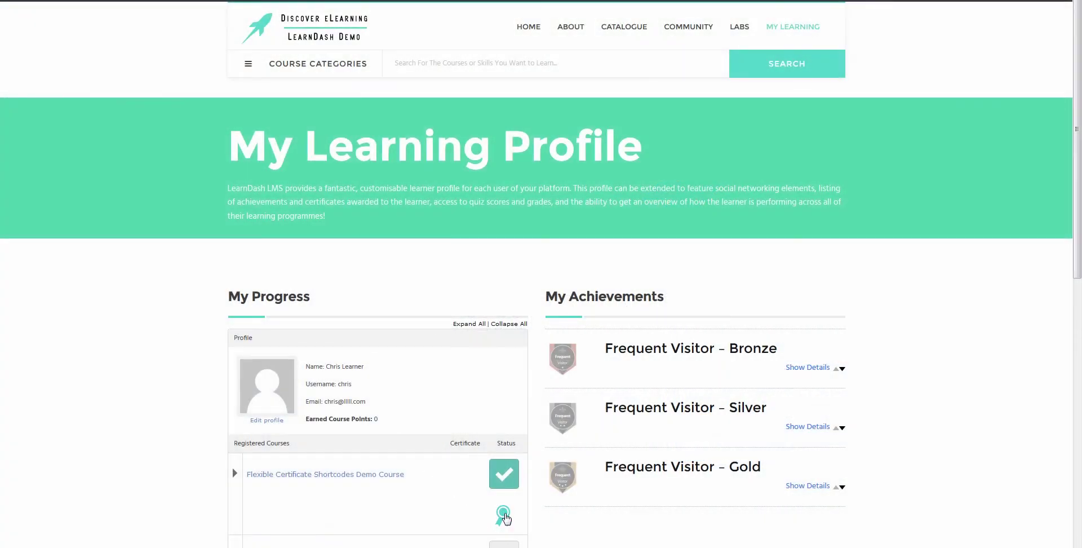
Step: Open the completed course's certificate and highlight the job role shown after the learner's name
click(504, 516)
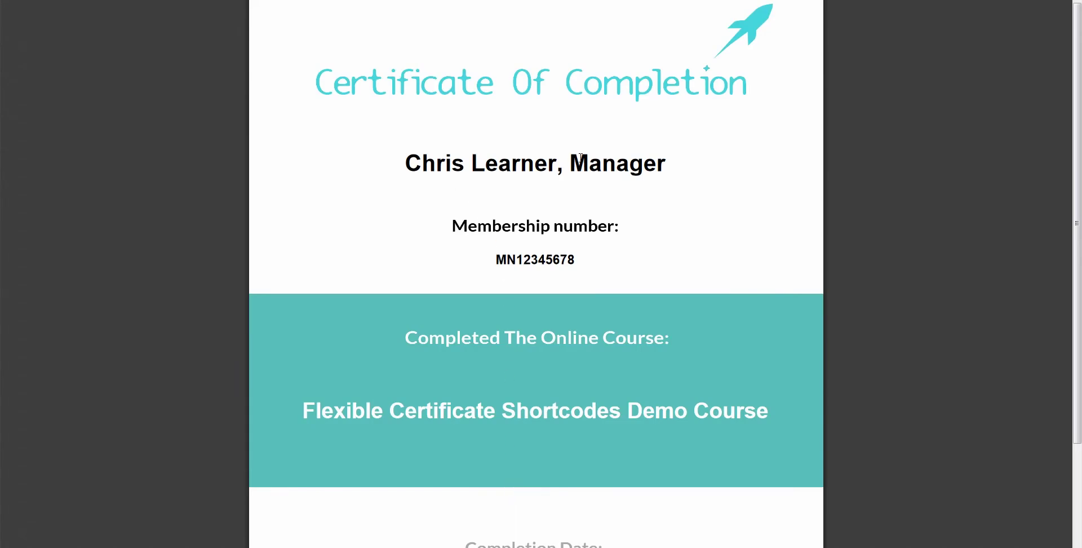
drag(577, 159, 678, 180)
click(681, 185)
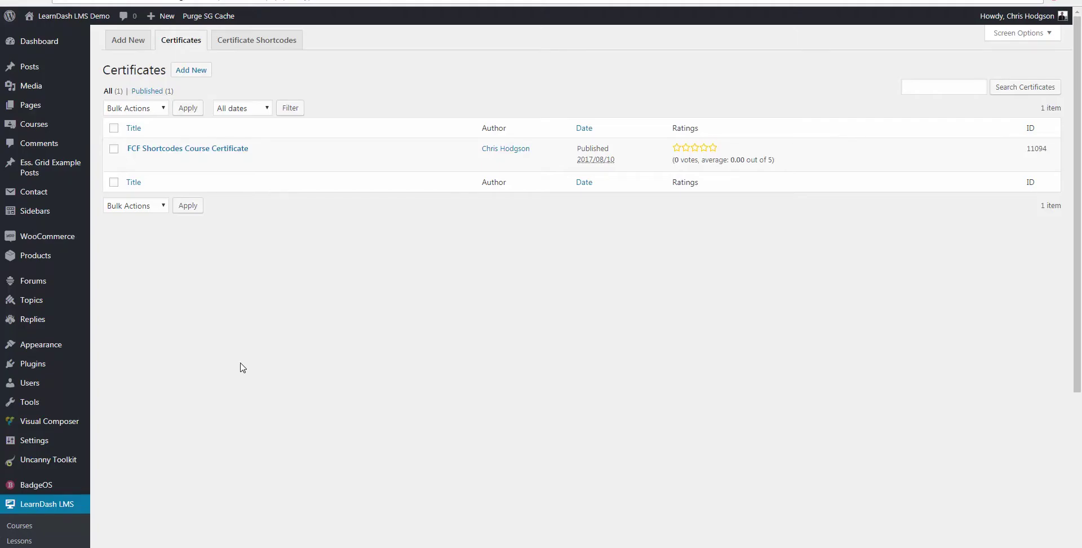
Step: Open the LearnDash Certificate Shortcodes reference and scroll down its page
click(271, 47)
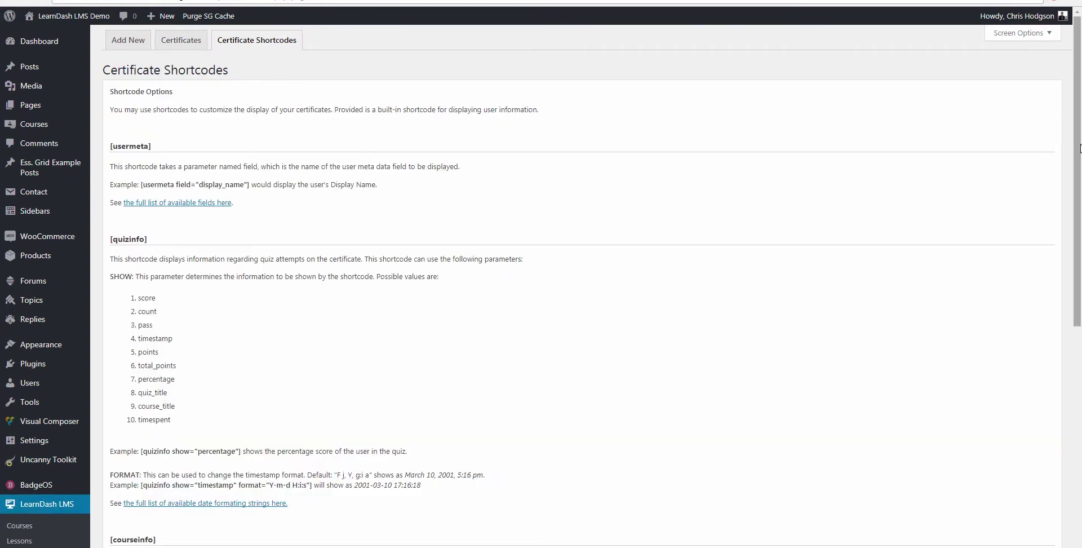
drag(1078, 148, 1079, 347)
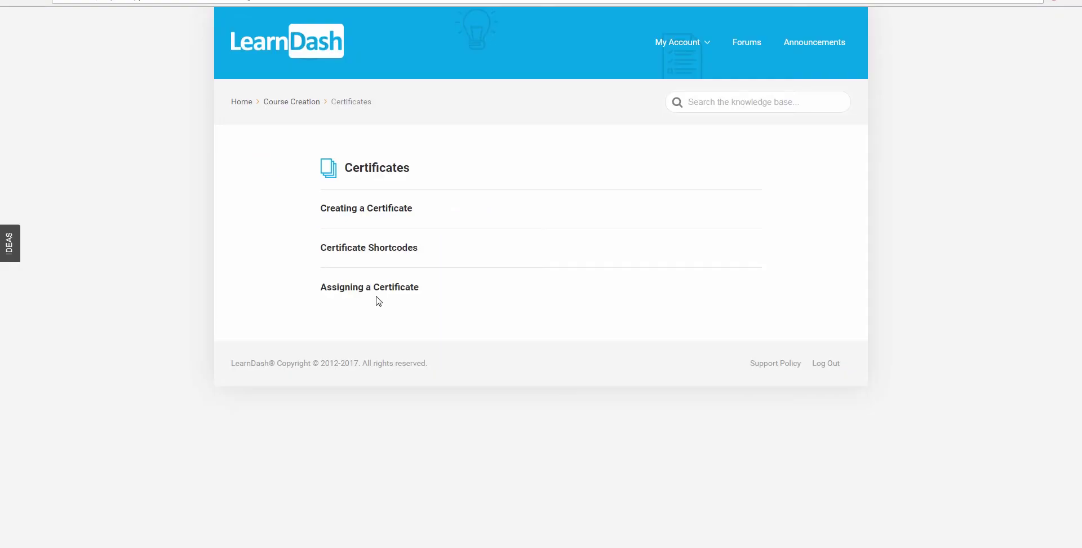
Step: Read the Certificate Shortcodes article, noting the first_name, user_email and course_title fields
click(377, 248)
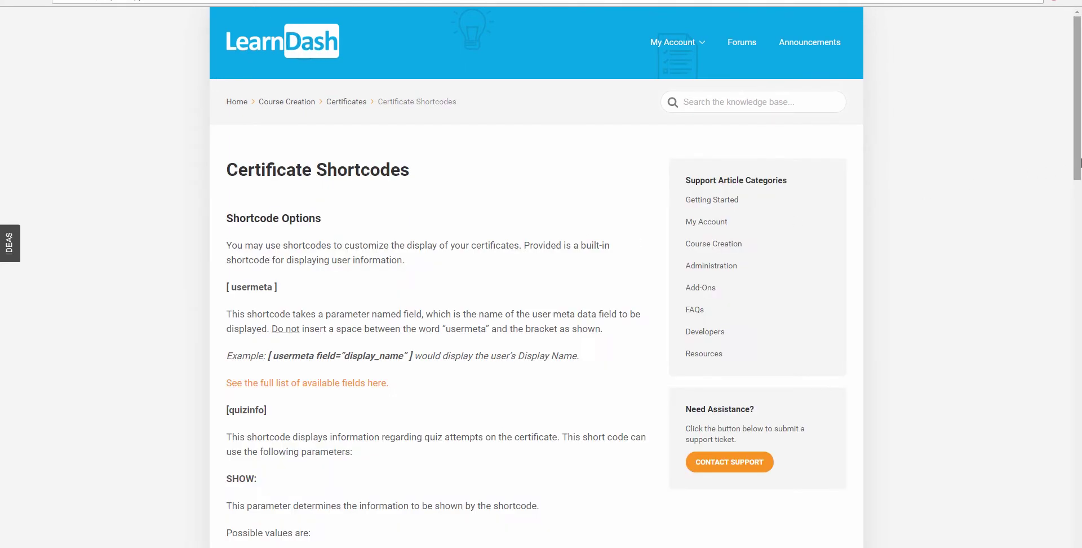
drag(1080, 159, 1067, 446)
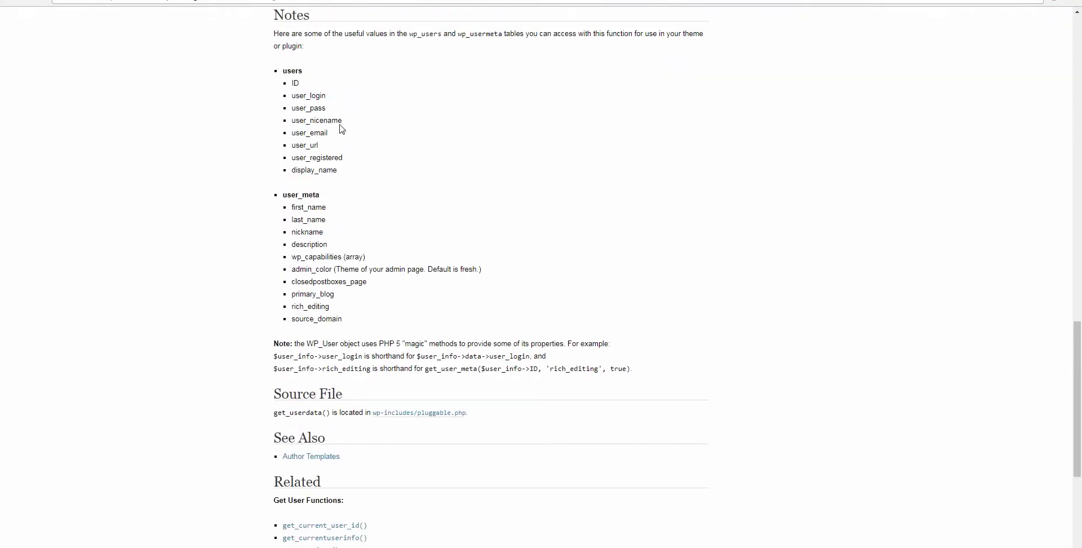
drag(328, 208, 291, 212)
drag(337, 135, 291, 134)
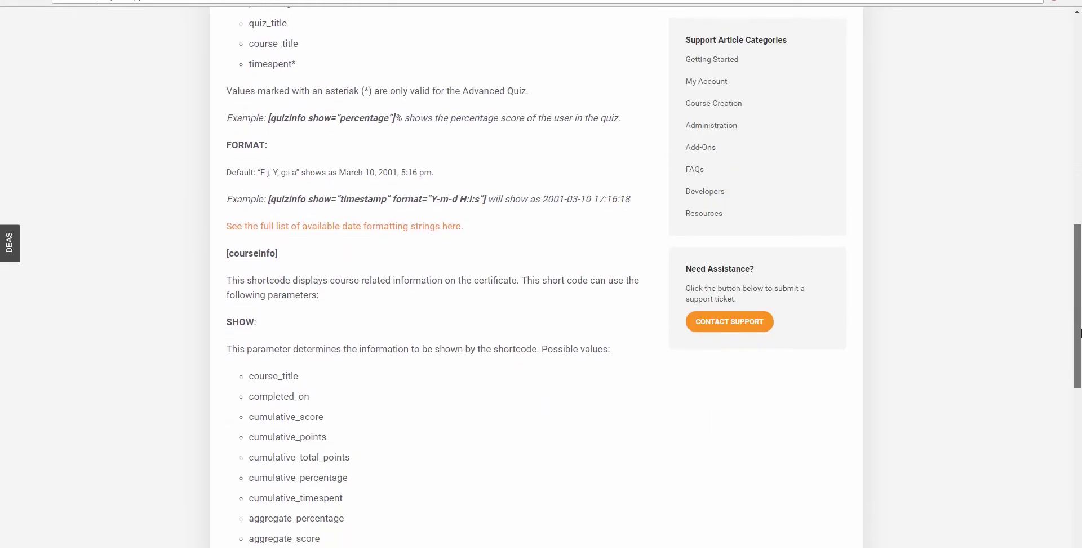
scroll(1076, 332, down, 2)
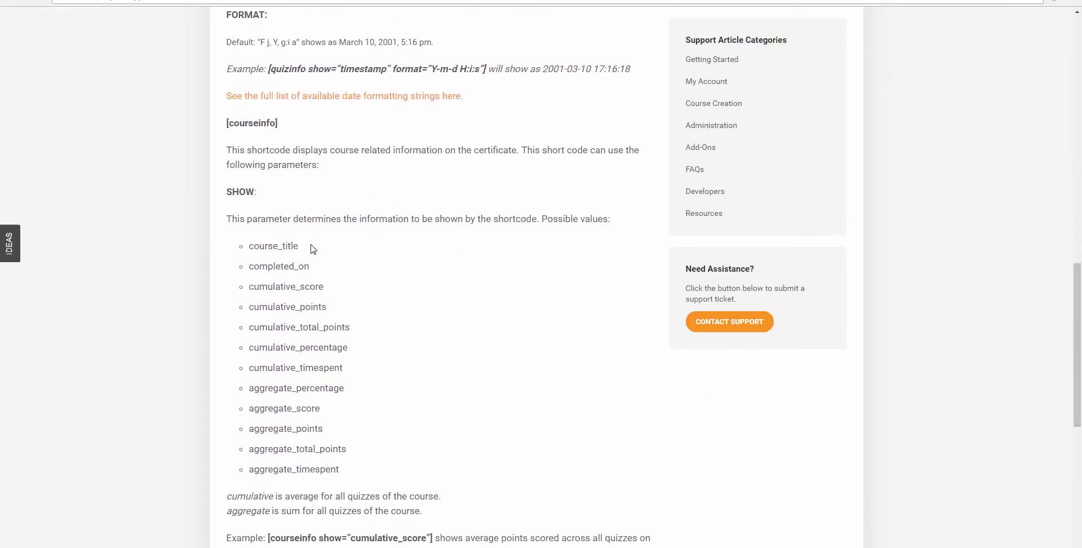
drag(305, 248, 249, 249)
click(344, 256)
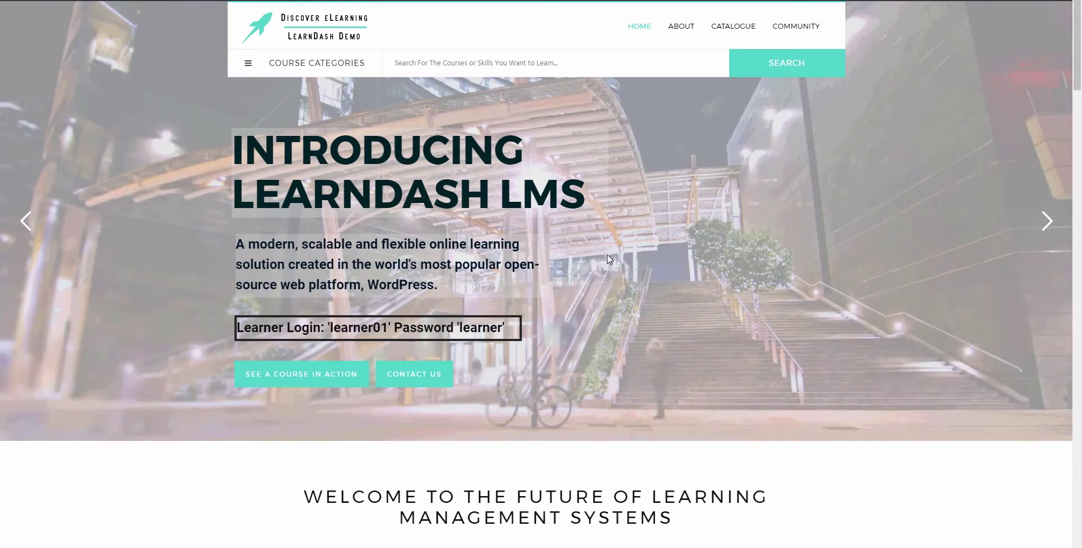
Step: Browse Catalogue > All Courses and open the FCF certificate shortcodes course page
mouse_move(736, 42)
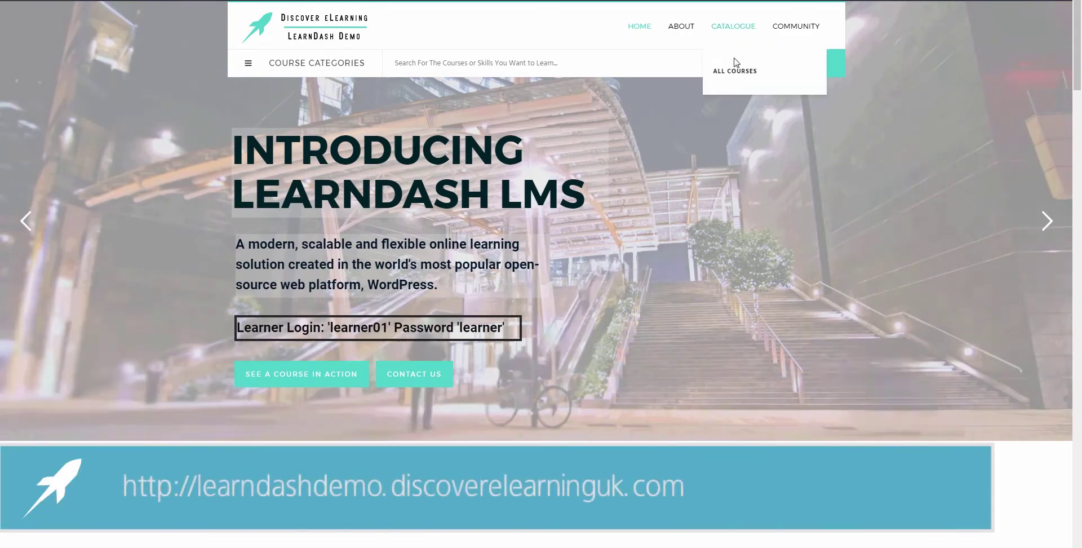
click(731, 79)
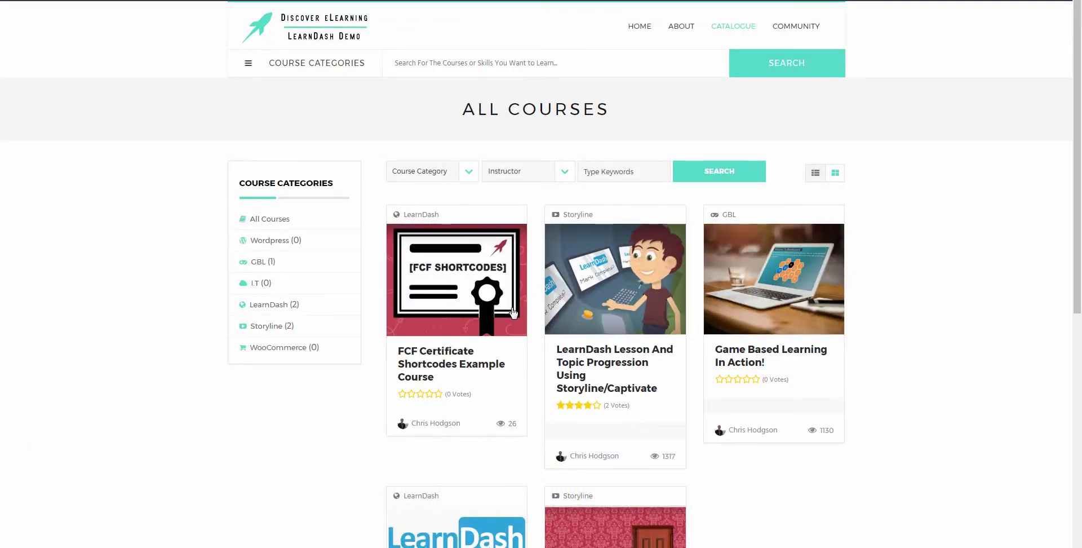
click(513, 313)
scroll(512, 313, down, 5)
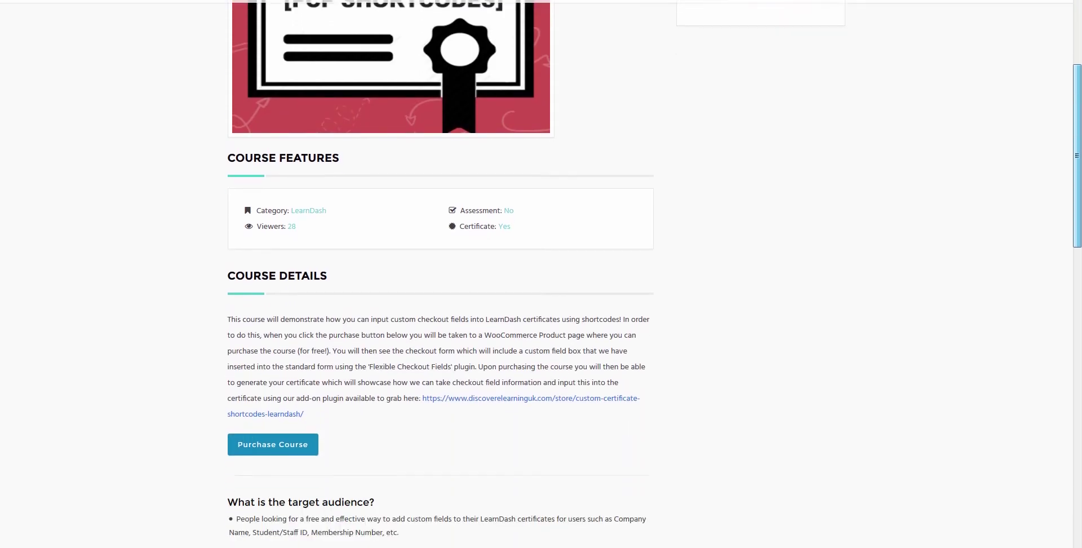
scroll(819, 226, down, 1)
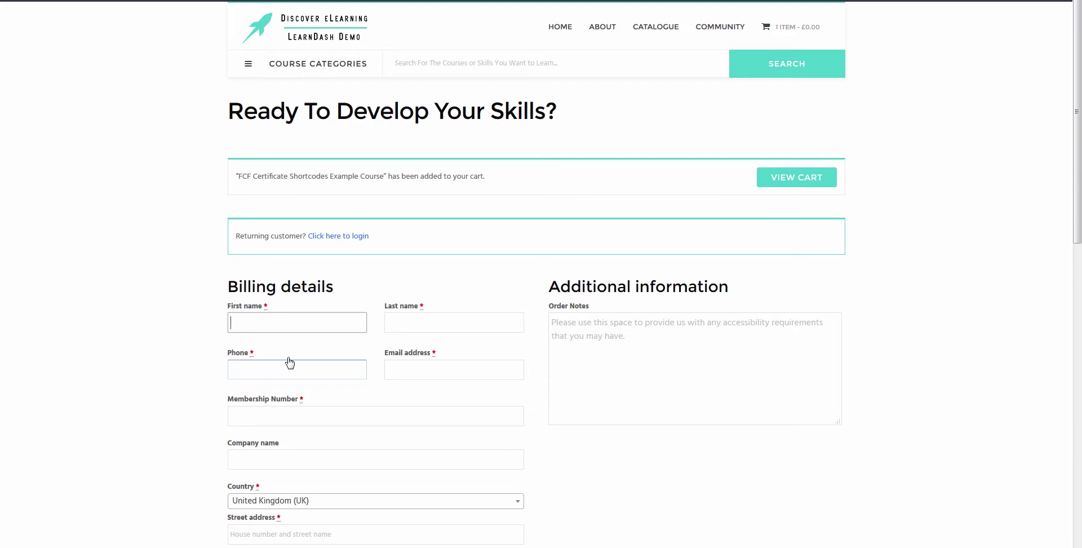
Step: Note the Membership Number checkout field, enter 'Learner' as last name and begin the email
drag(308, 400, 231, 403)
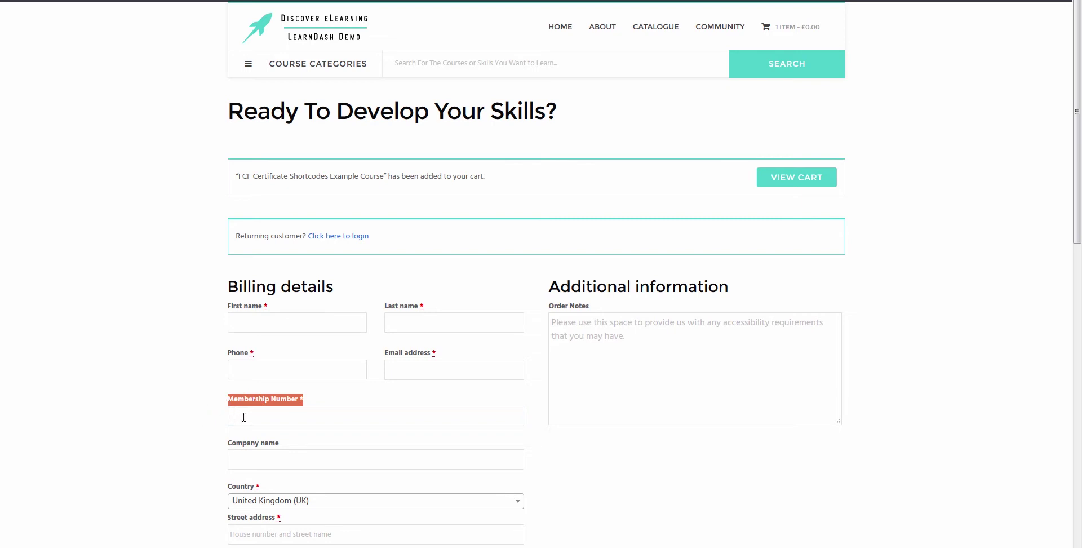
click(261, 417)
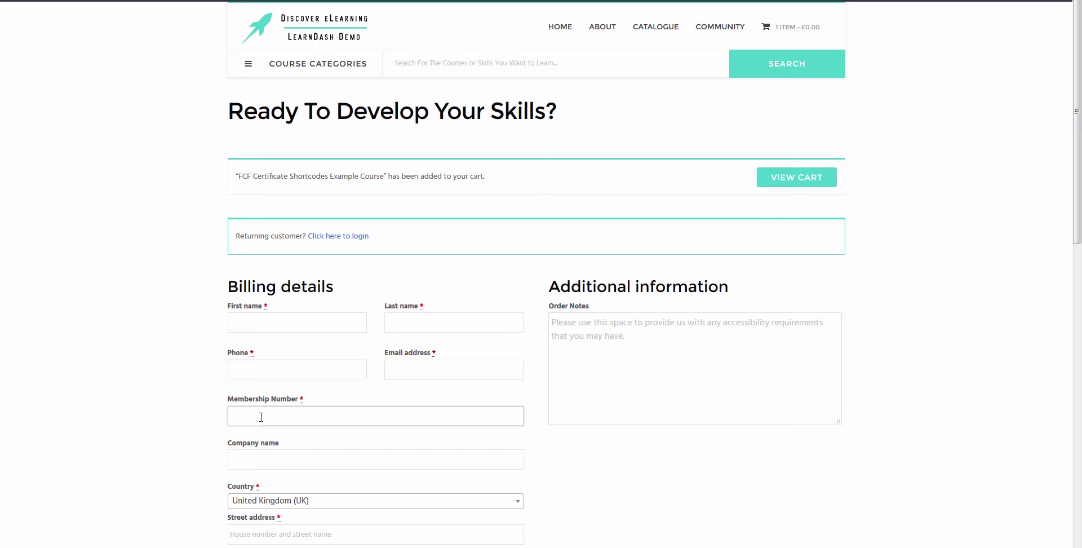
click(327, 325)
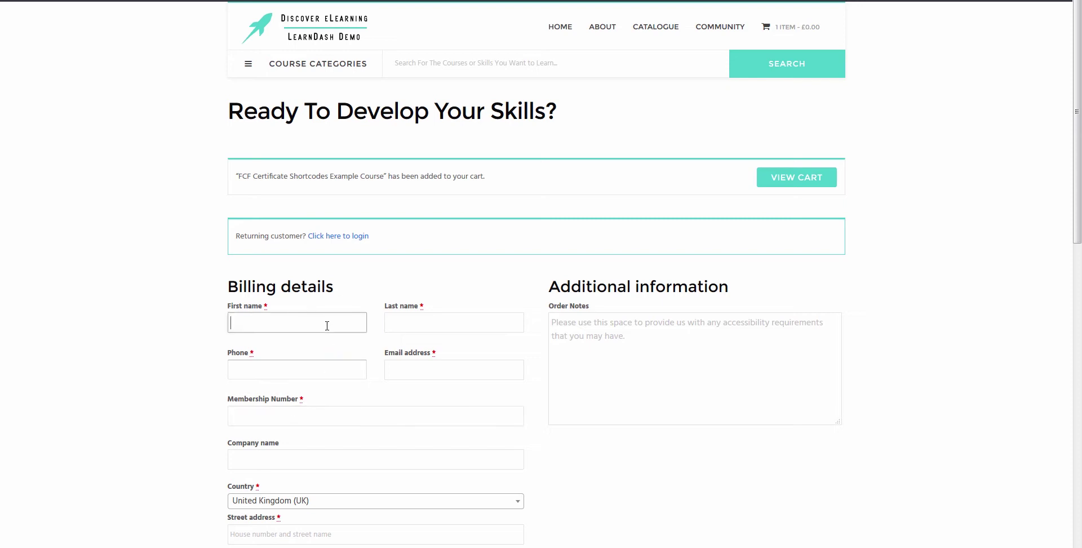
key(Tab)
text(Learner)
key(Tab)
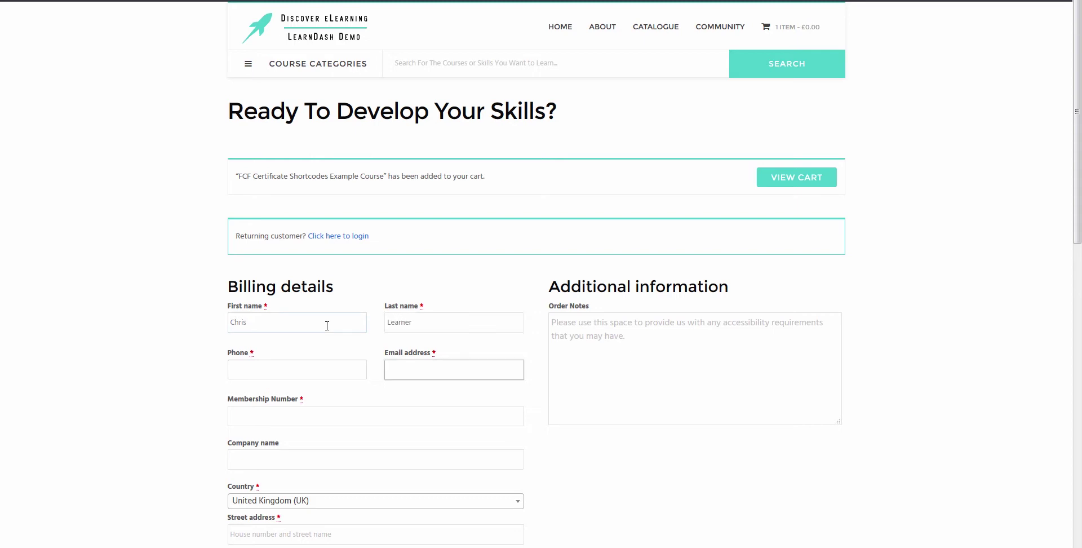
text(c)
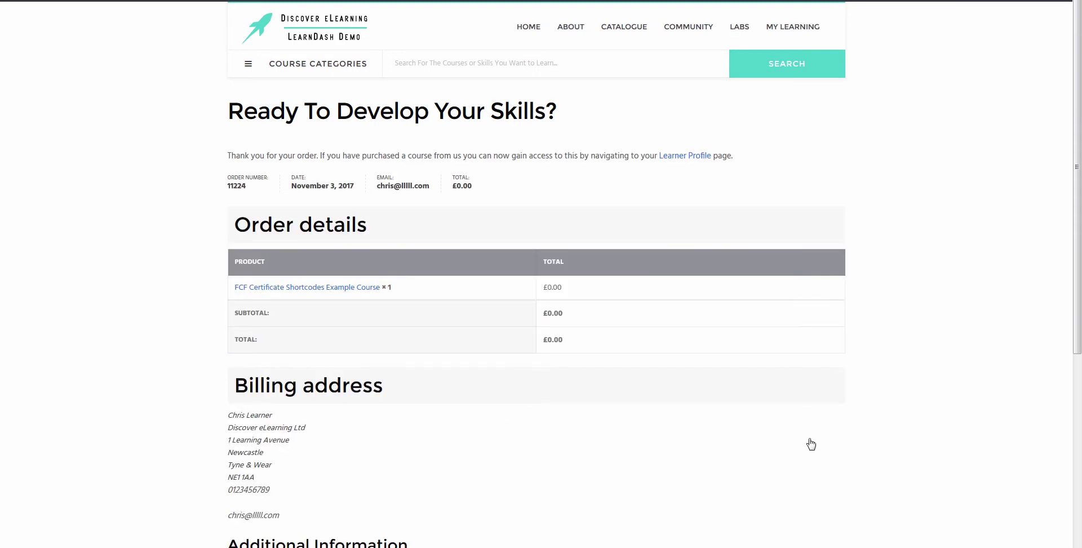
Step: From the learner profile, open the Flexible Certificate Shortcodes Demo Course lesson and mark it complete
click(695, 161)
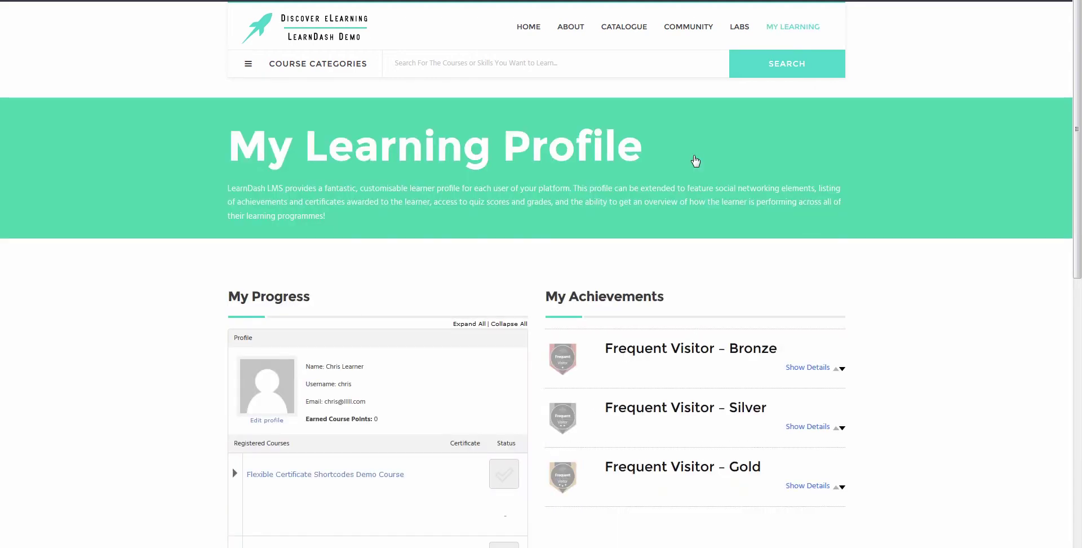
click(325, 474)
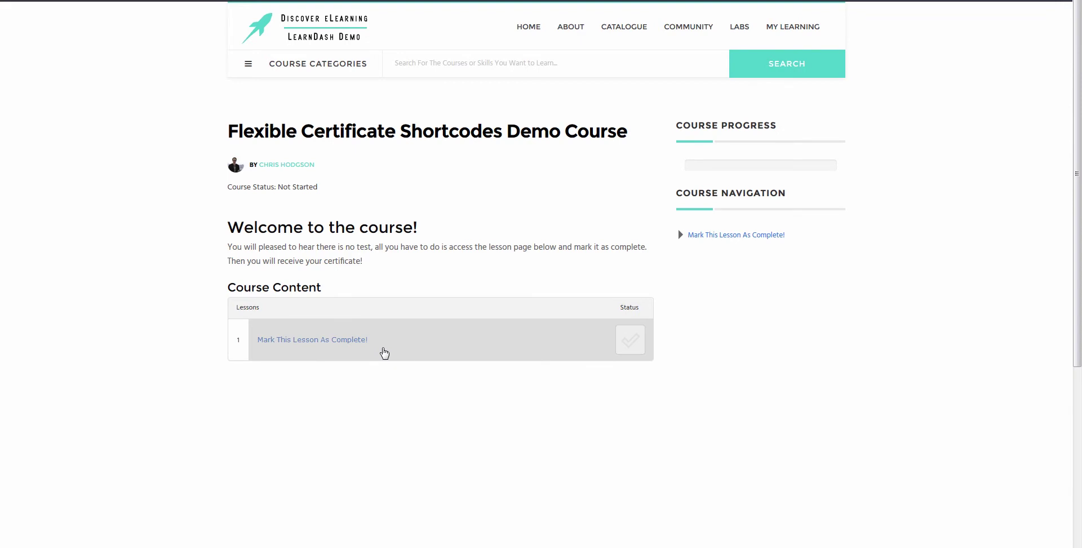
click(384, 352)
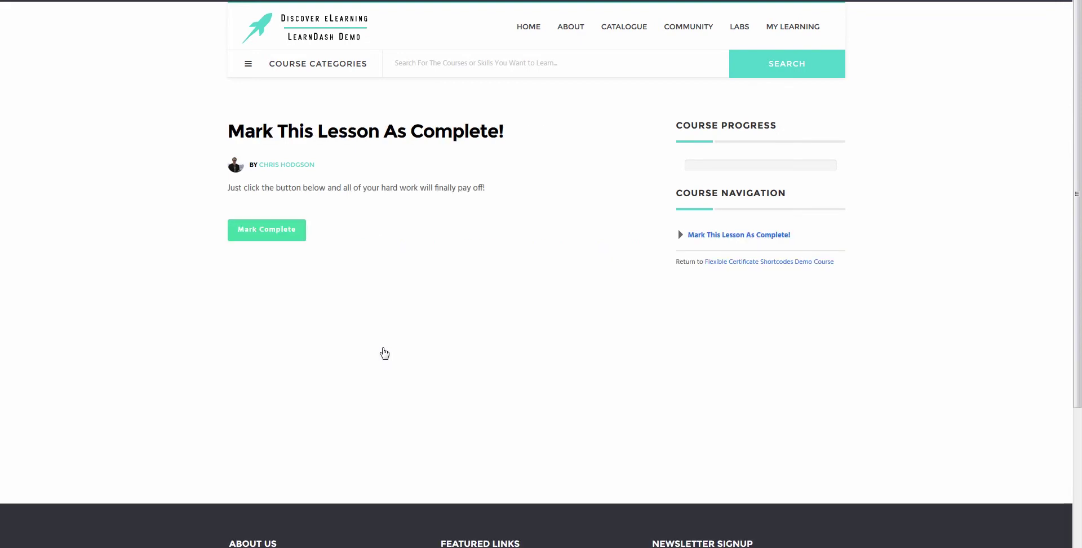
click(289, 230)
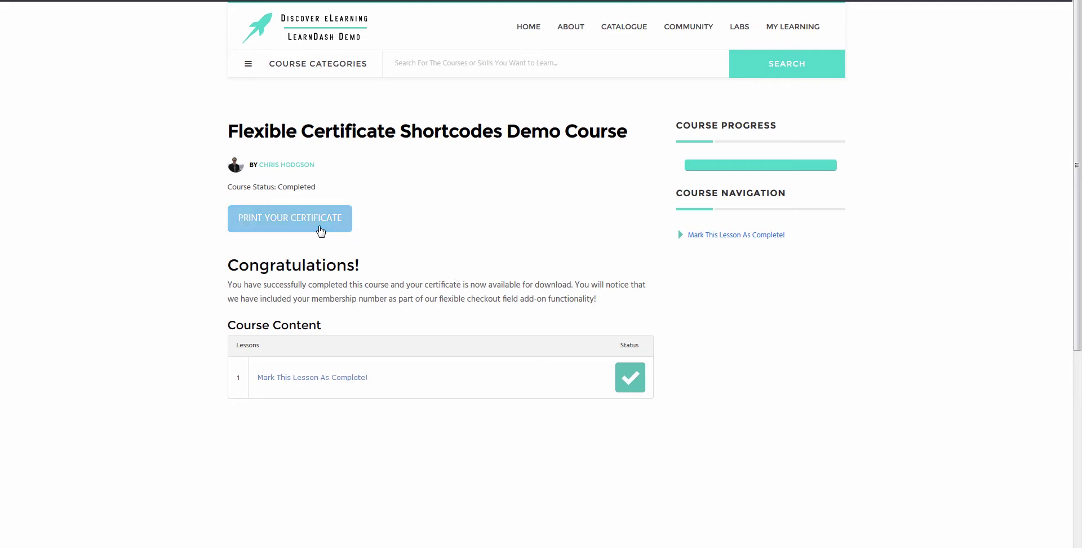
click(321, 232)
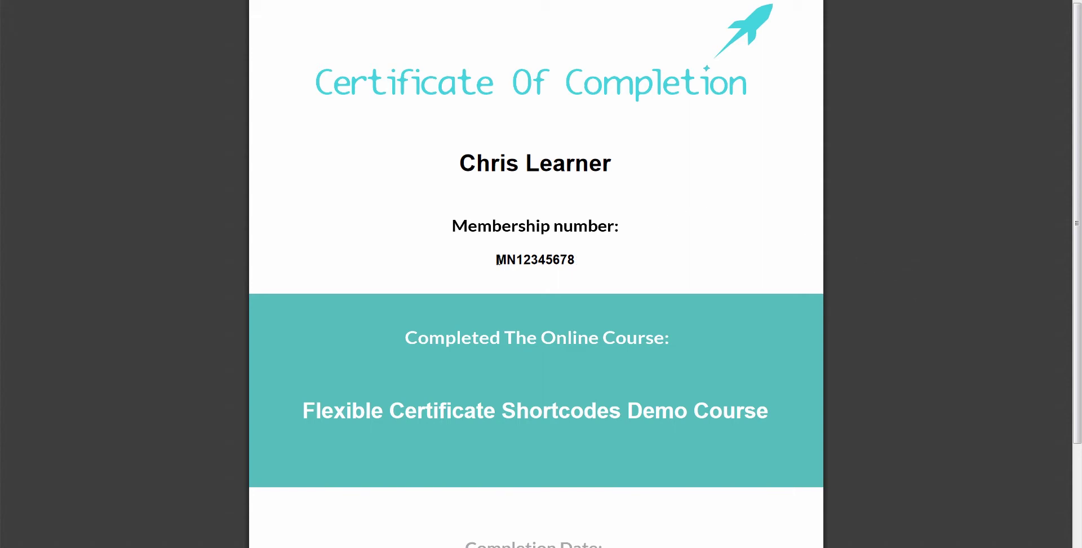
drag(496, 259, 601, 265)
click(695, 265)
mouse_move(1080, 239)
mouse_down()
mouse_move(1080, 378)
mouse_move(1080, 221)
mouse_up()
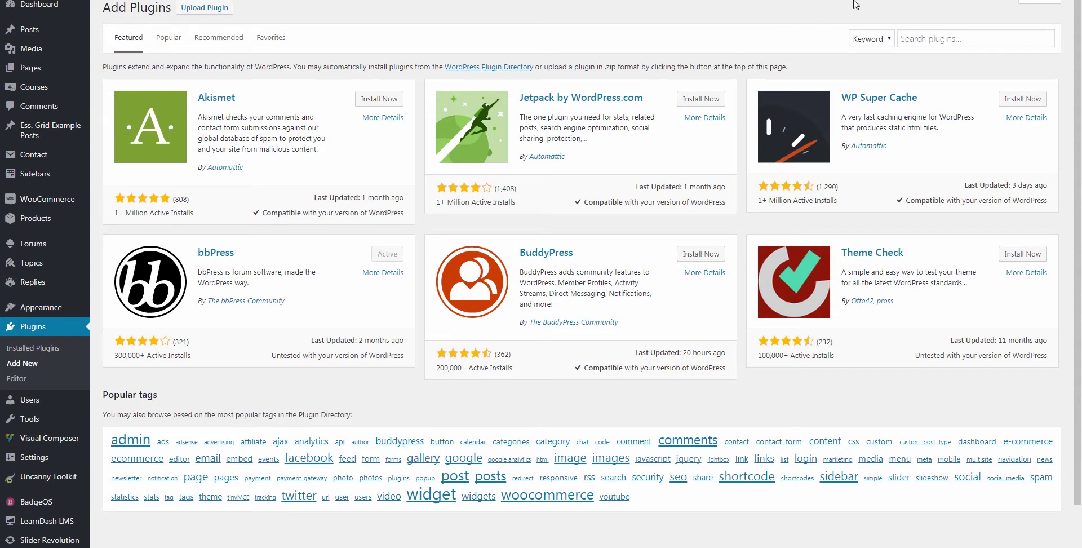
Step: Search 'flexible checkout fields', then install and activate Flexible Checkout Fields for WooCommerce
click(903, 36)
text(fle)
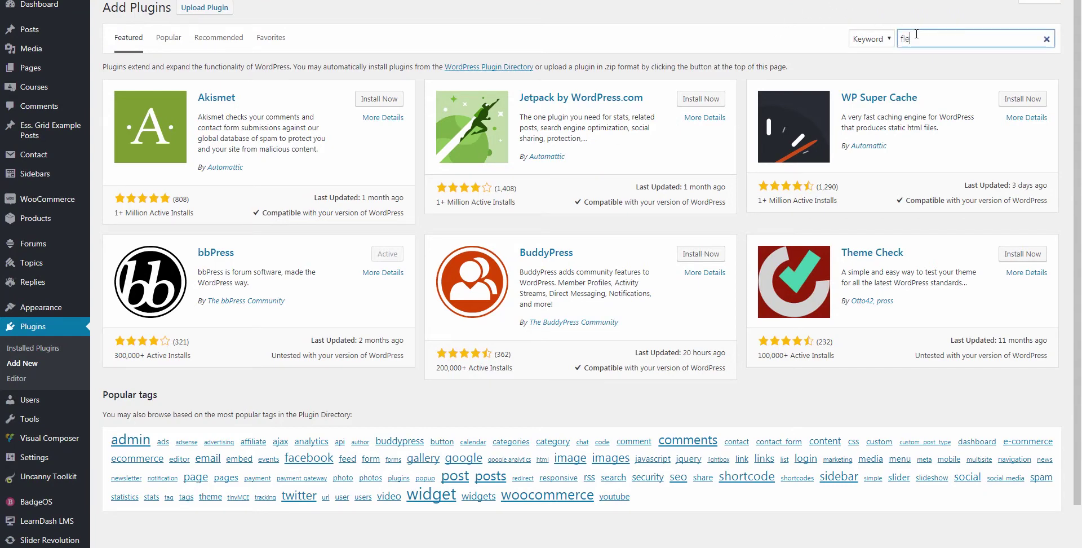
text(xible checkout fields)
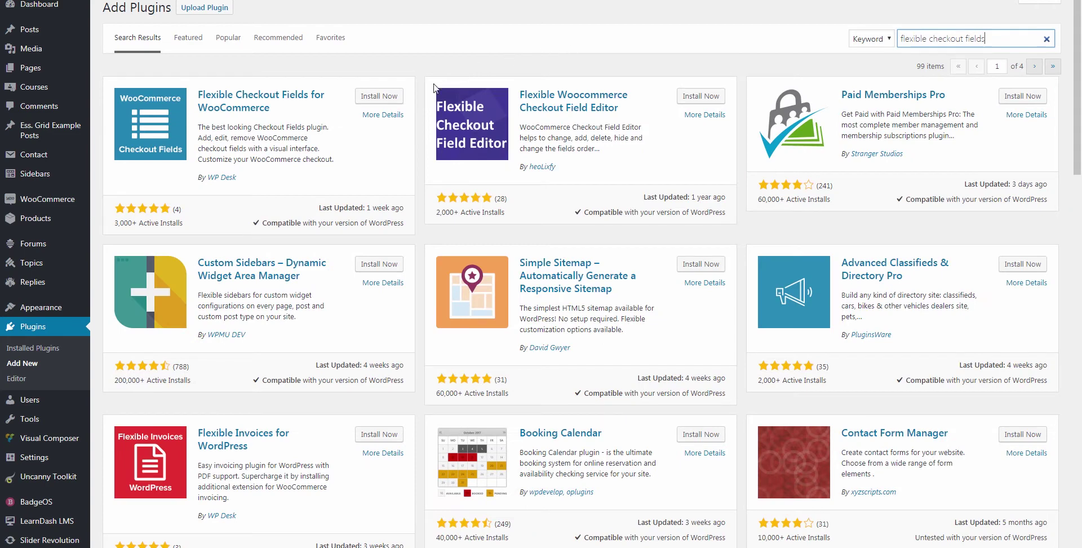
click(393, 102)
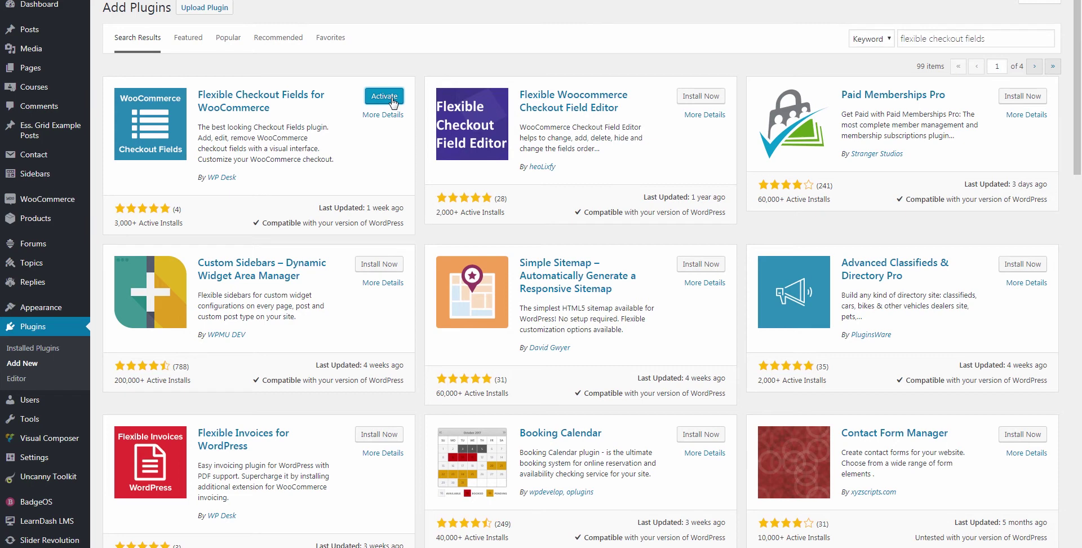
click(384, 96)
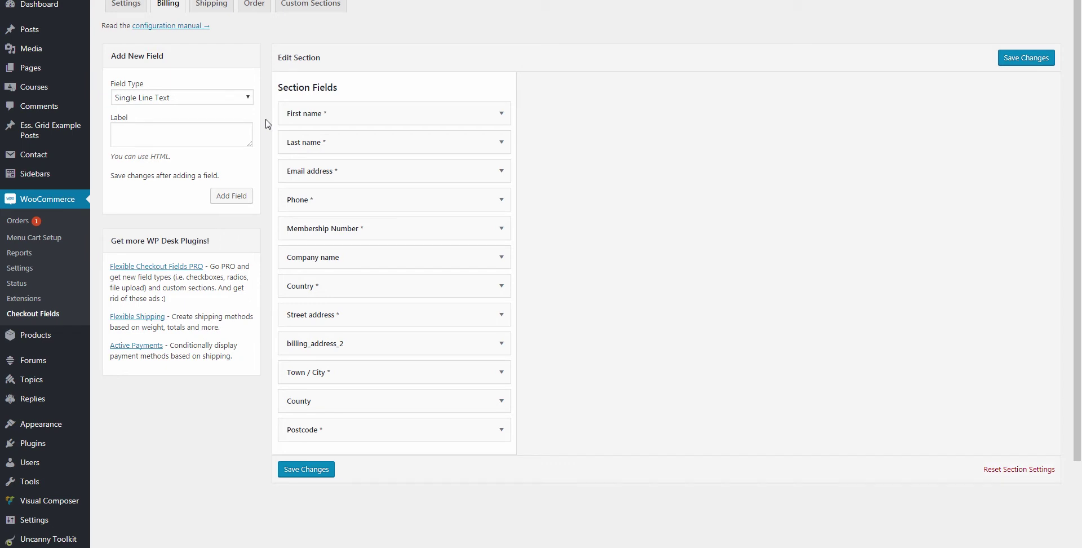
Step: Add a 'Job Role' billing field, drag it below Company name, and save the changes
click(502, 231)
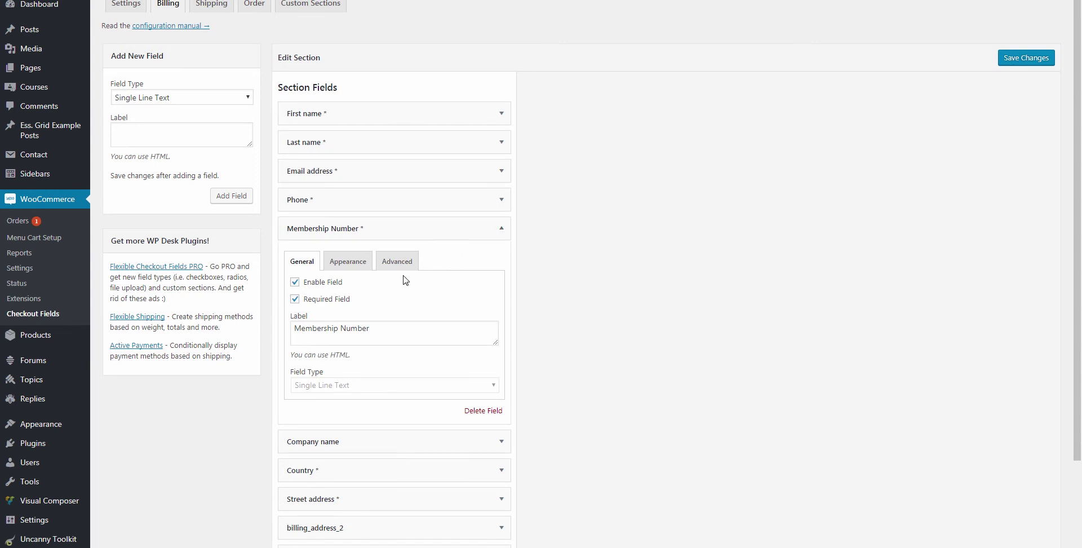
click(332, 304)
click(195, 137)
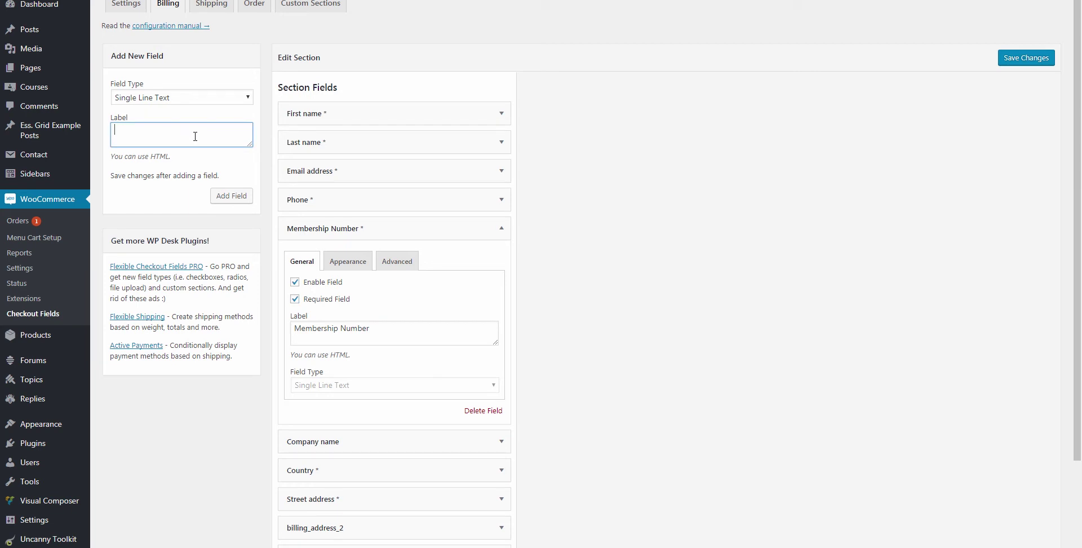
text(Job Role)
click(238, 197)
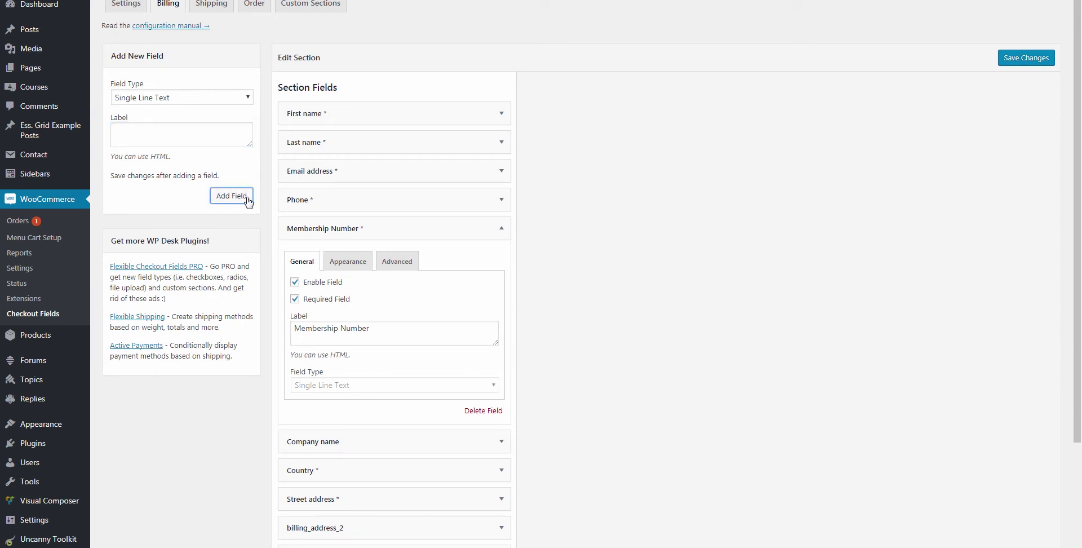
scroll(608, 320, down, 3)
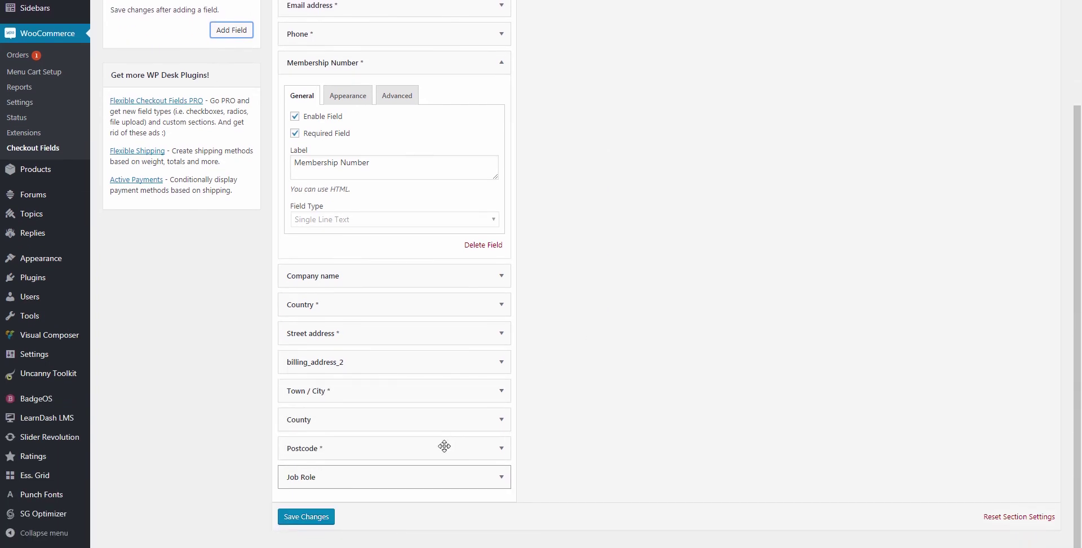
drag(403, 475, 328, 412)
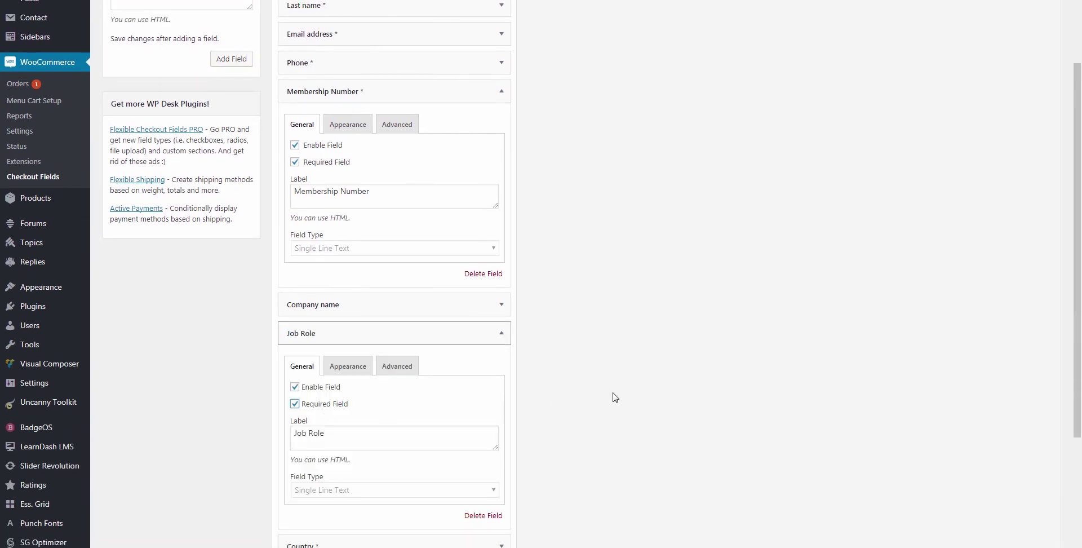
scroll(625, 388, up, 3)
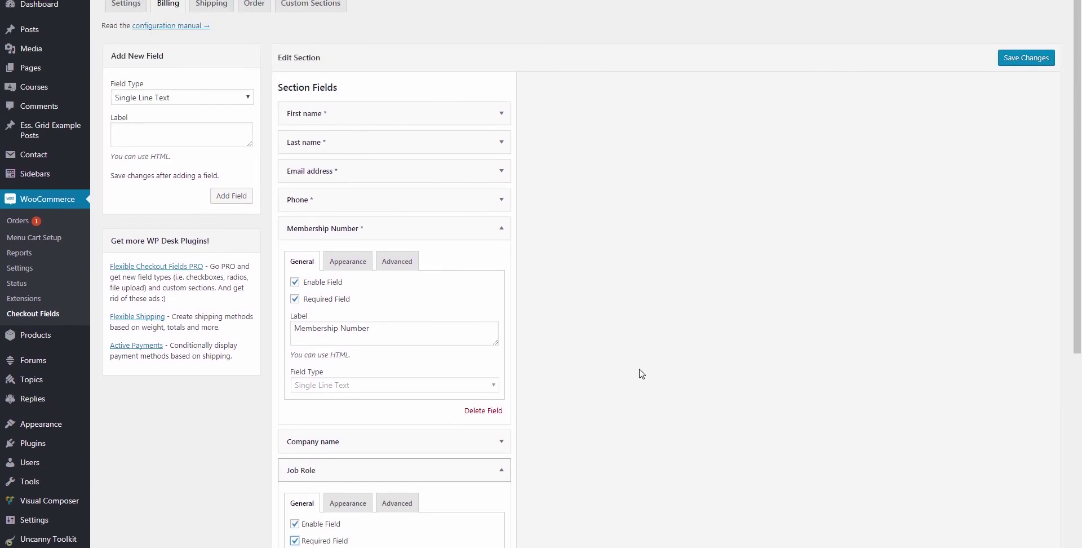
click(1020, 62)
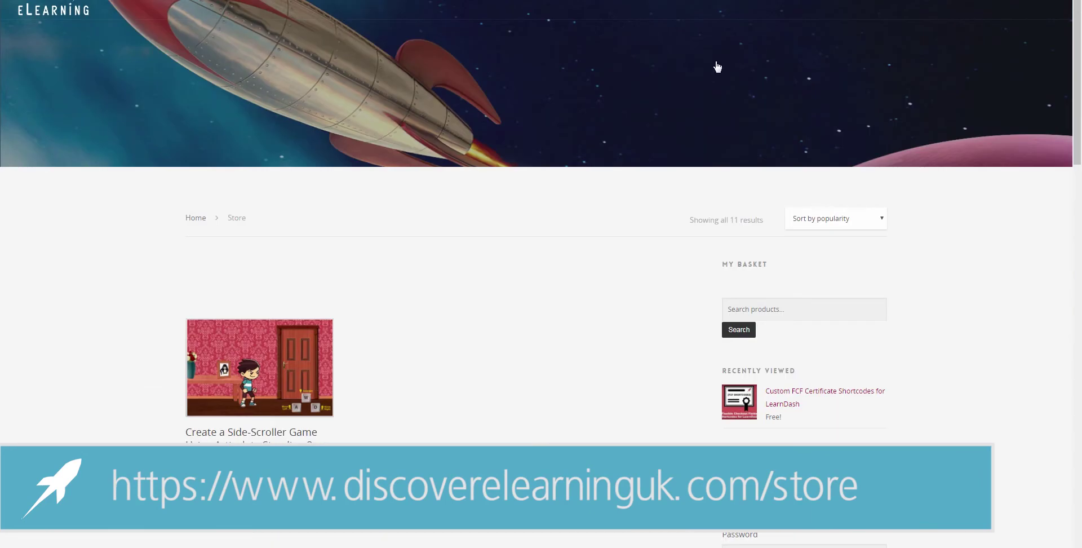
Step: Scroll to WordPress Plugins and open the Custom FCF Certificate Shortcodes for LearnDash product
scroll(717, 67, down, 3)
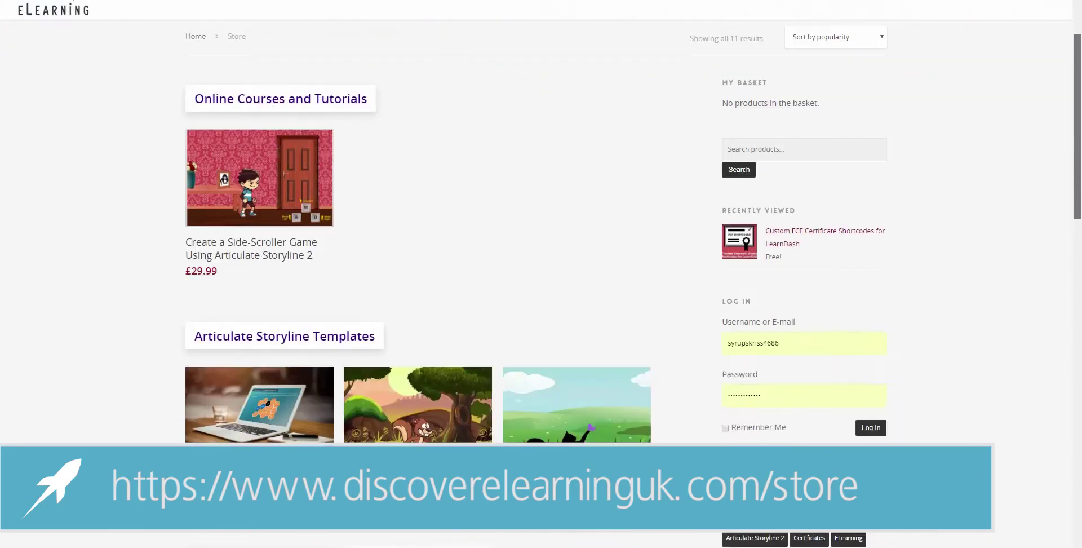
scroll(901, 278, down, 8)
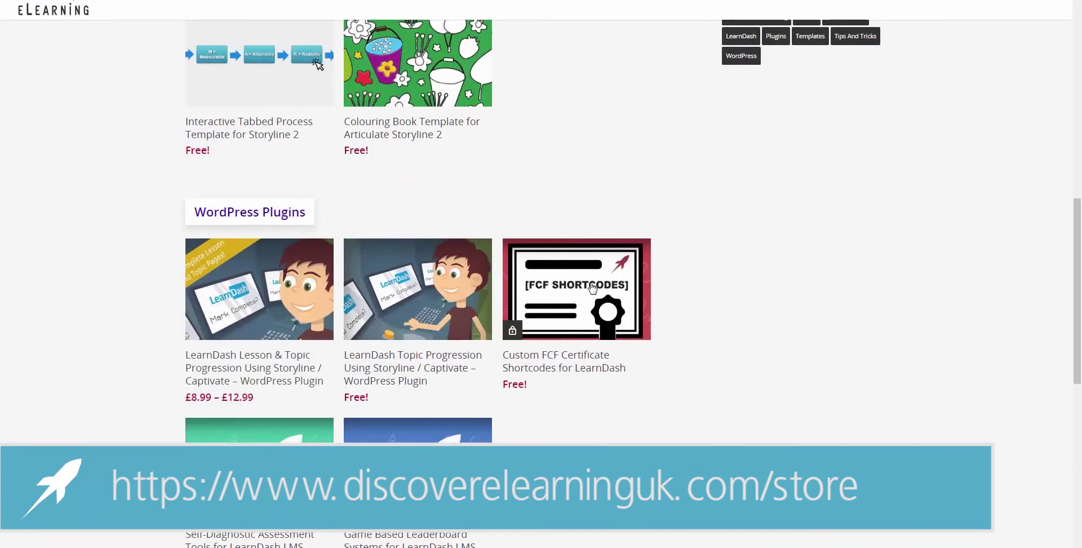
click(592, 288)
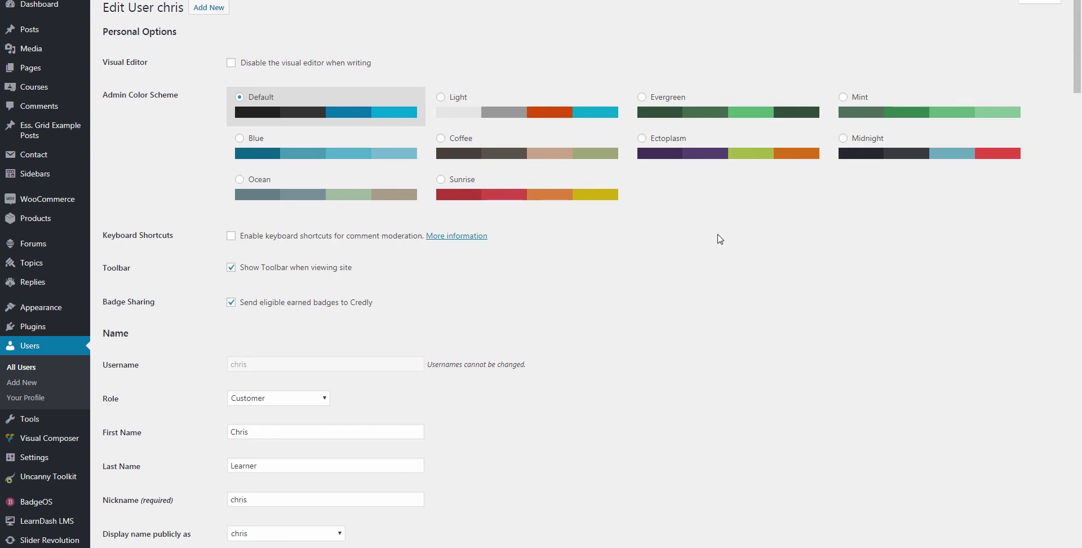
drag(1077, 62, 1079, 530)
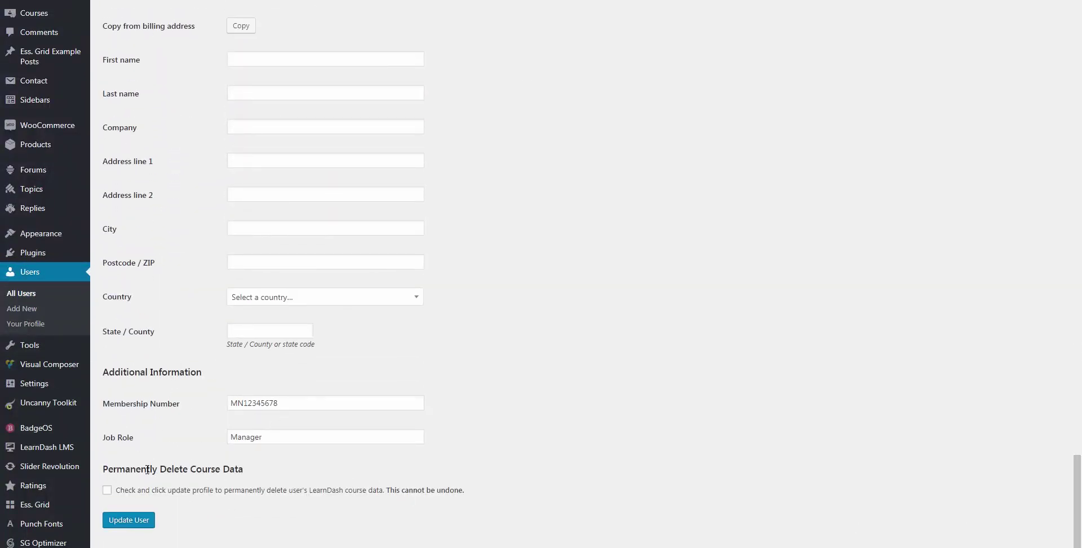
right_click(141, 404)
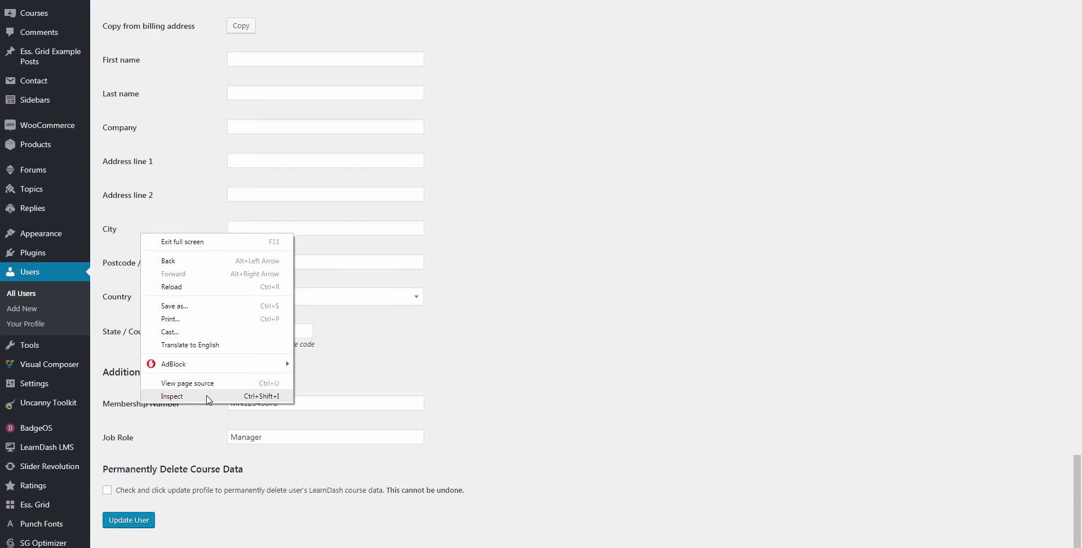
Step: Inspect the Membership Number label and copy its field id billing_membership_number_74952
click(172, 396)
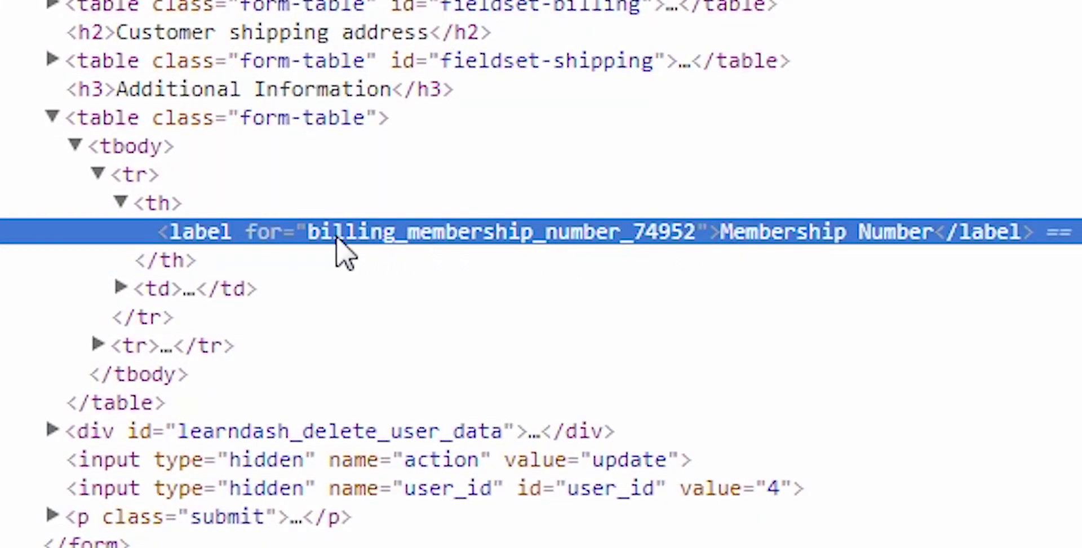
double_click(568, 237)
key(ctrl+c)
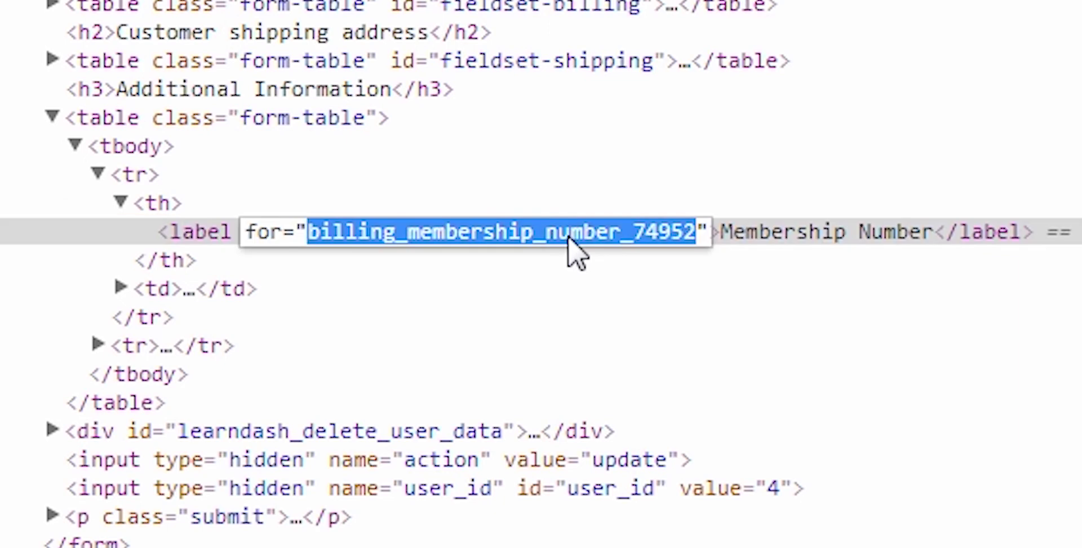
right_click(450, 236)
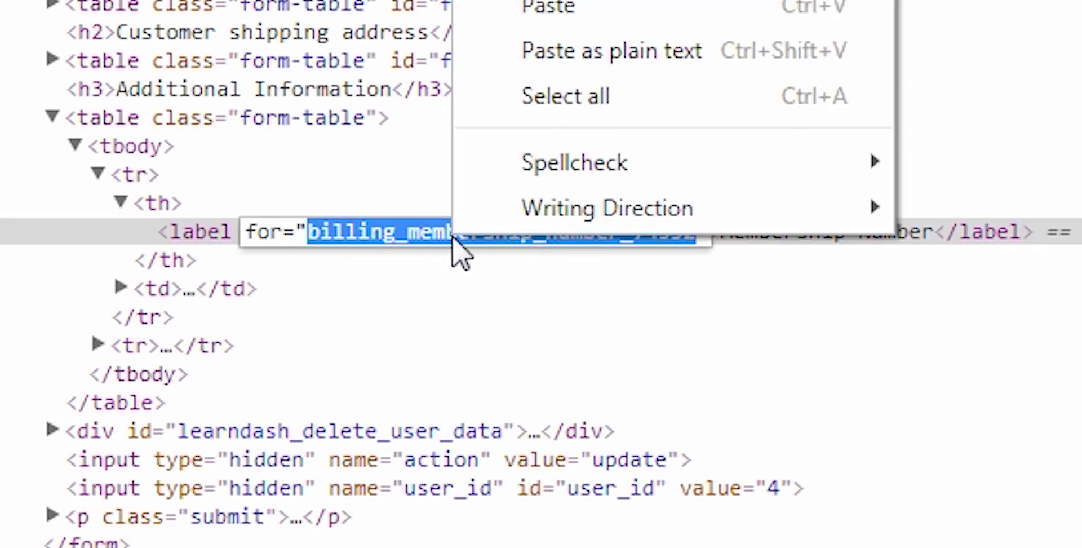
key(Escape)
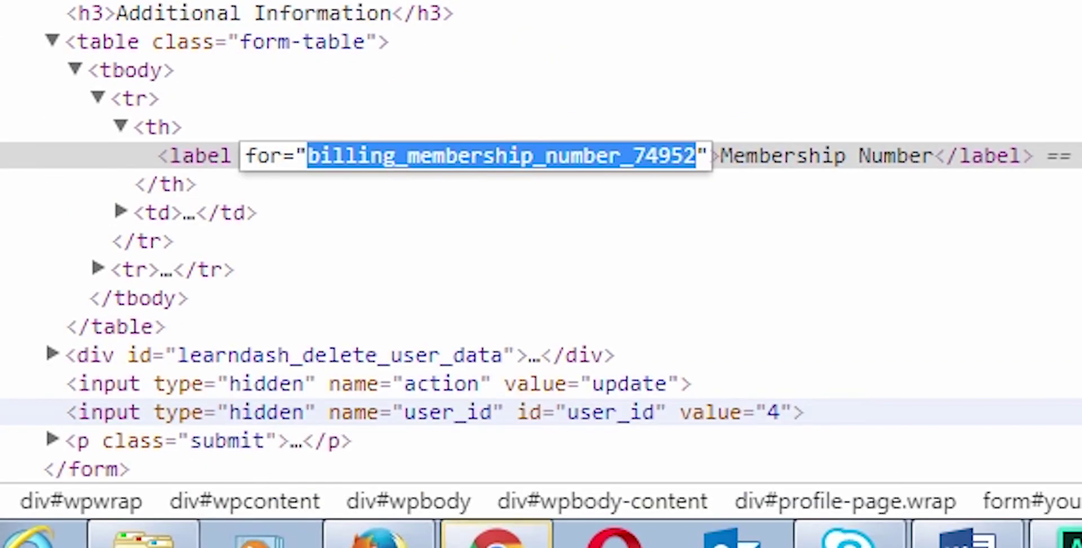
Step: Put the browser in full screen and paste the field id into a blank Notepad note
key(super)
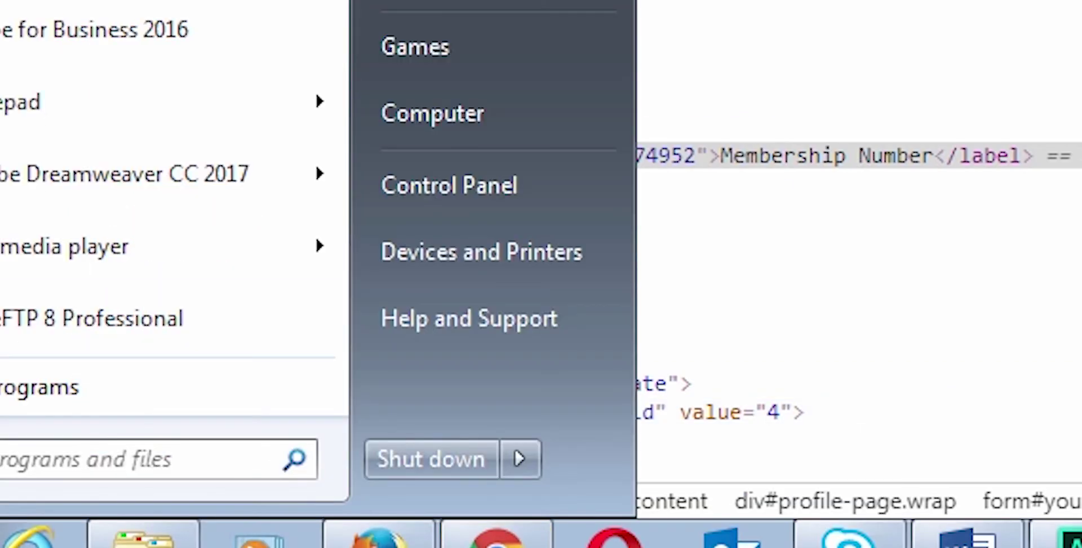
key(Escape)
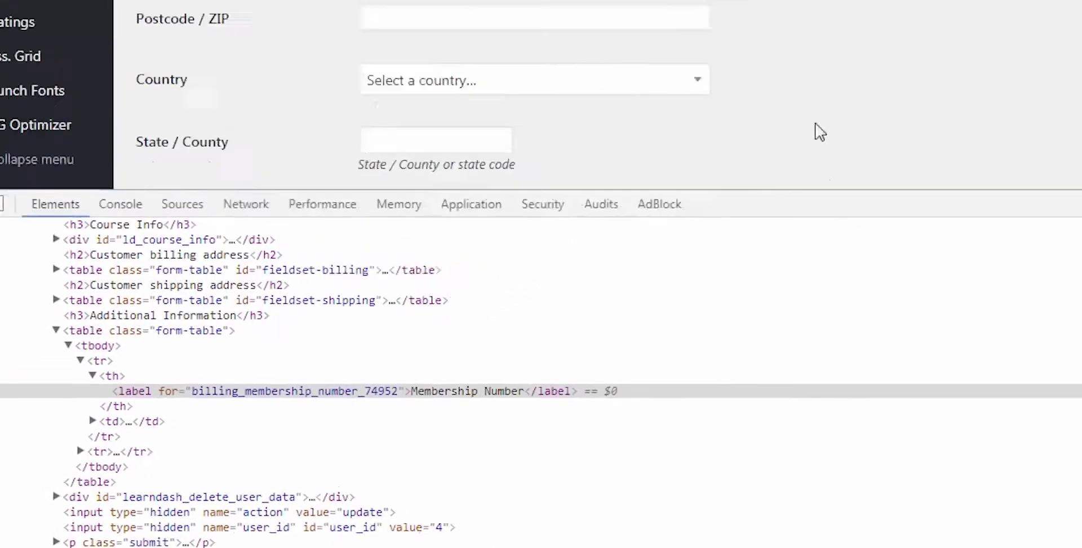
key(F11)
key(alt+Tab)
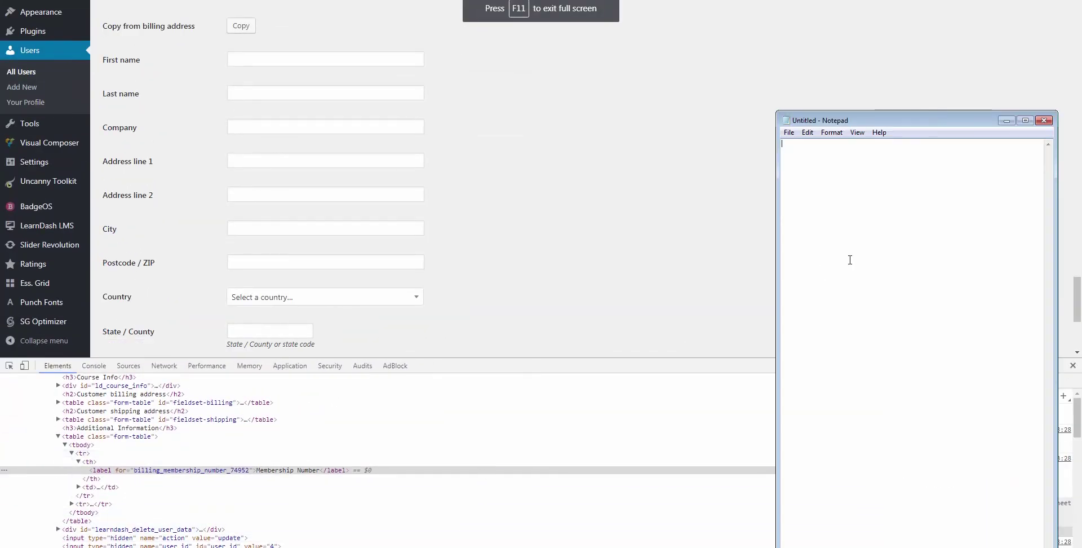
right_click(848, 202)
Step: Review the certificate's sample shortcodes: the first-name usermeta and completion-date courseinfo examples
click(886, 251)
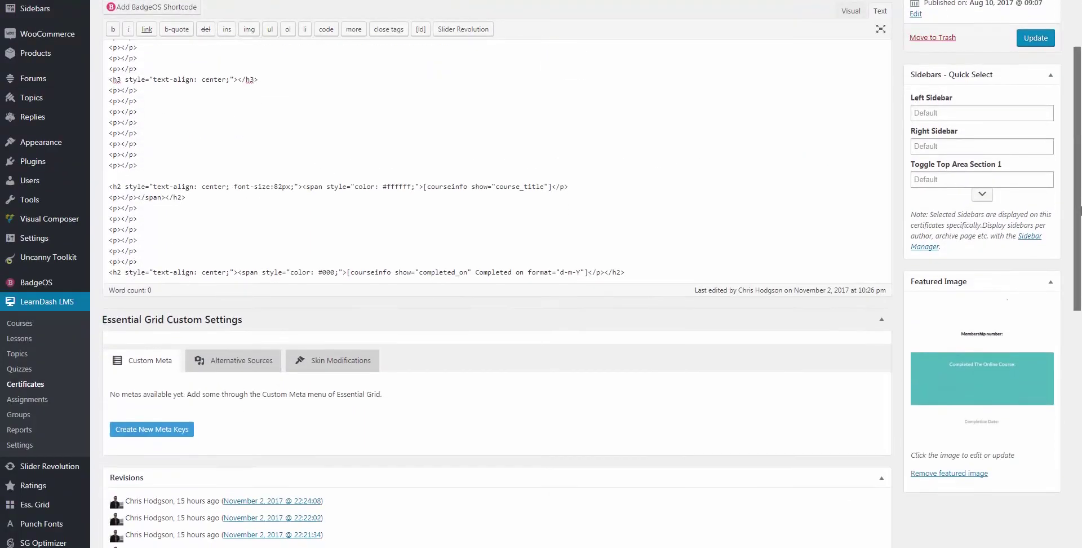
scroll(1080, 213, down, 2)
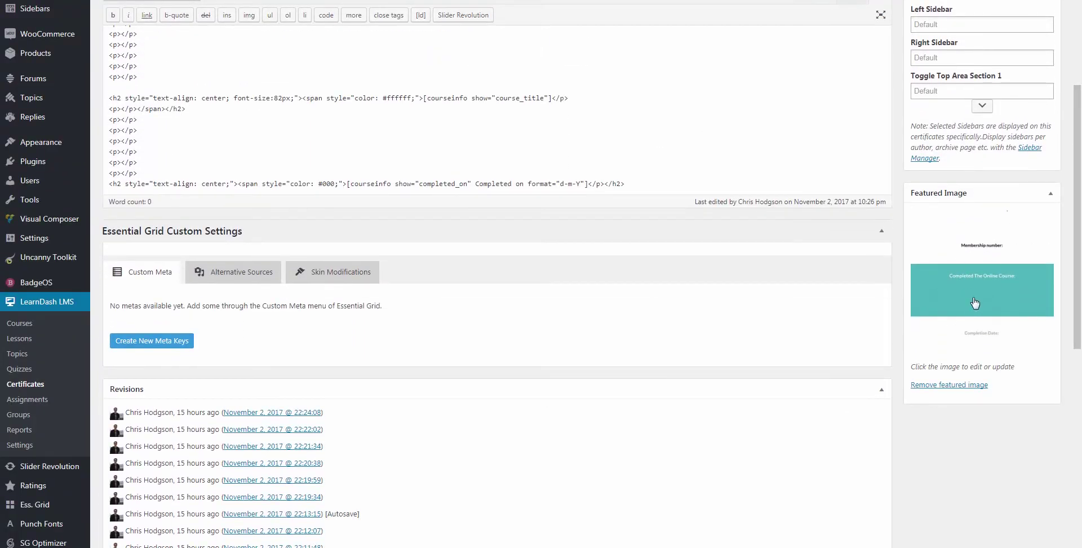
scroll(1077, 284, up, 4)
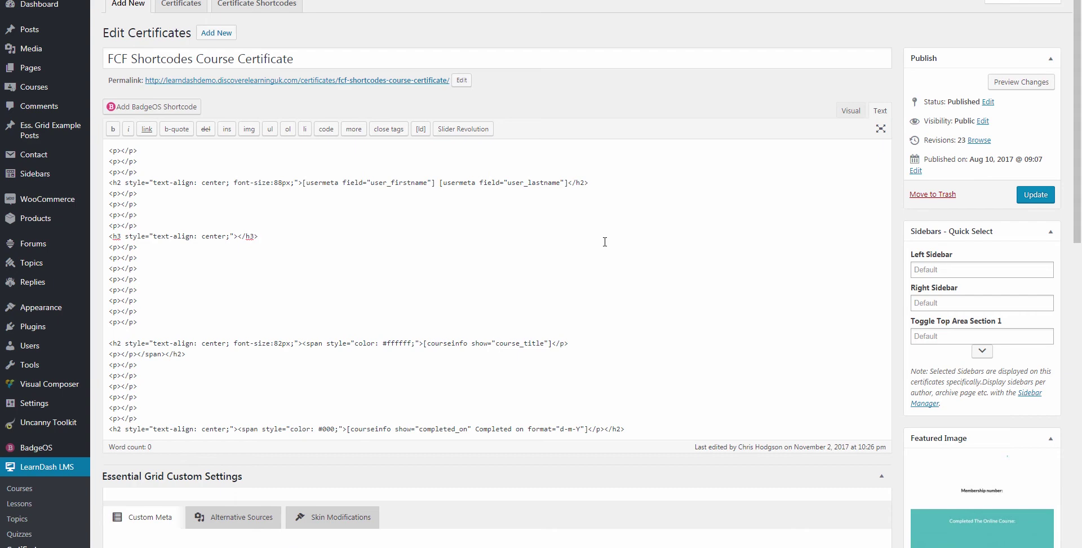
drag(435, 182, 304, 183)
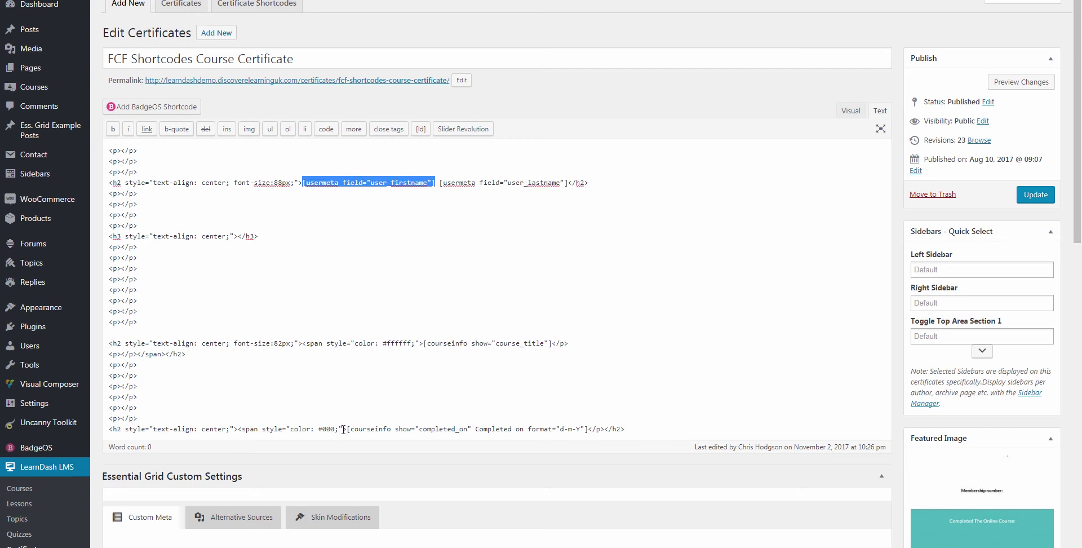
drag(347, 429, 588, 428)
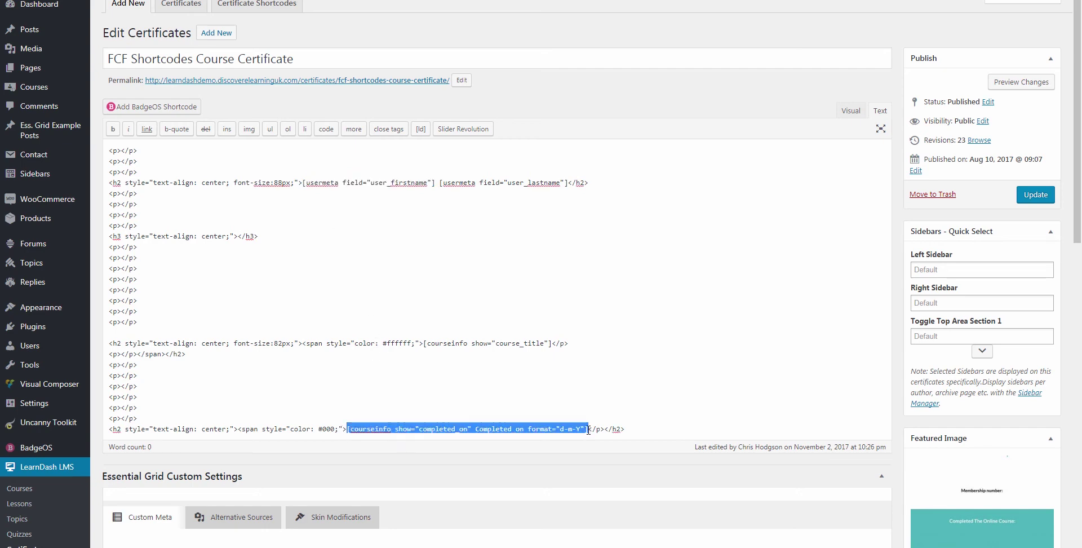
click(536, 248)
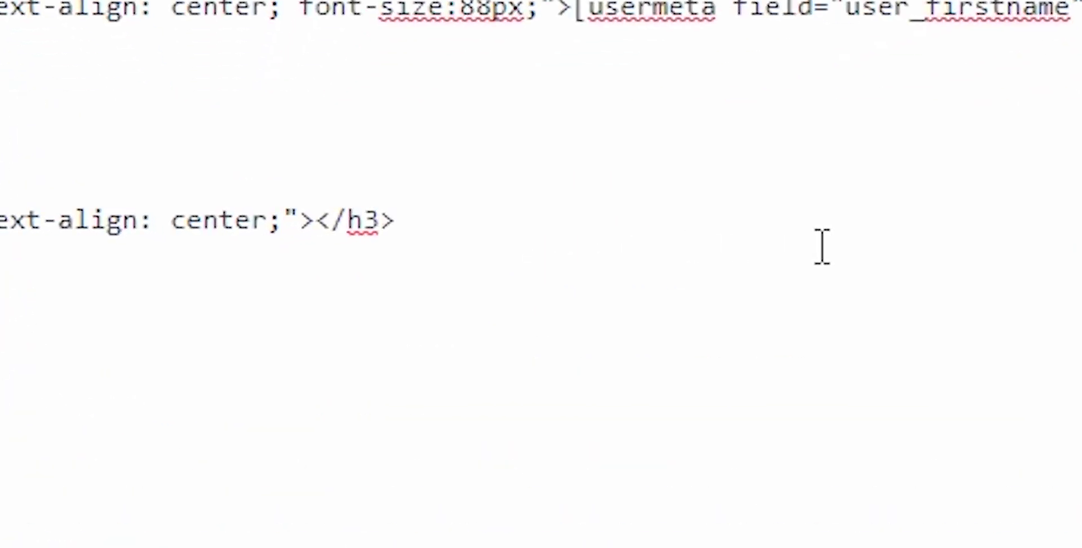
Step: Put [user_meta key=billing_membership_number_74952] in the empty h3, then inspect the certificate's name and job role line
text([)
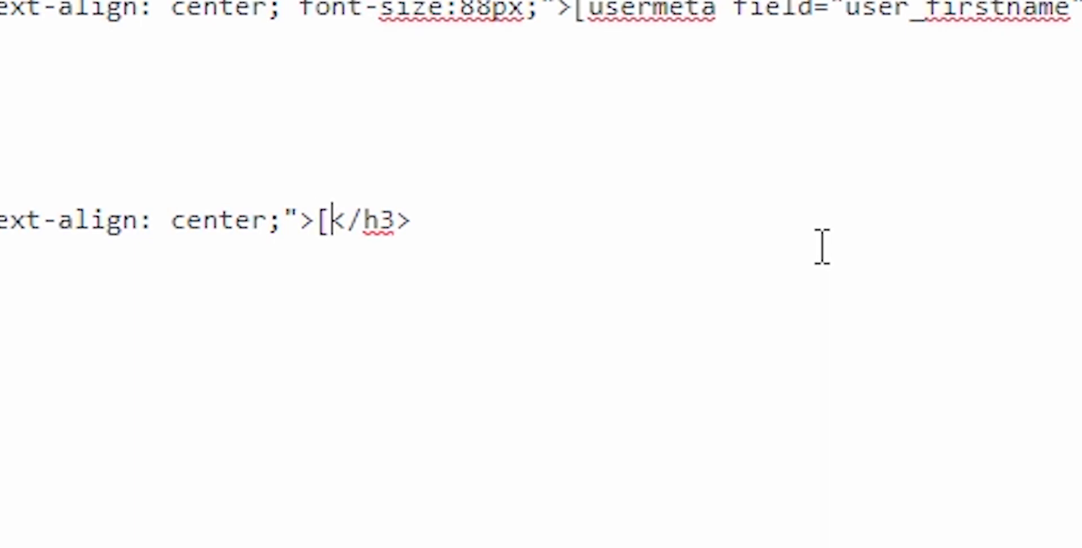
text(user_)
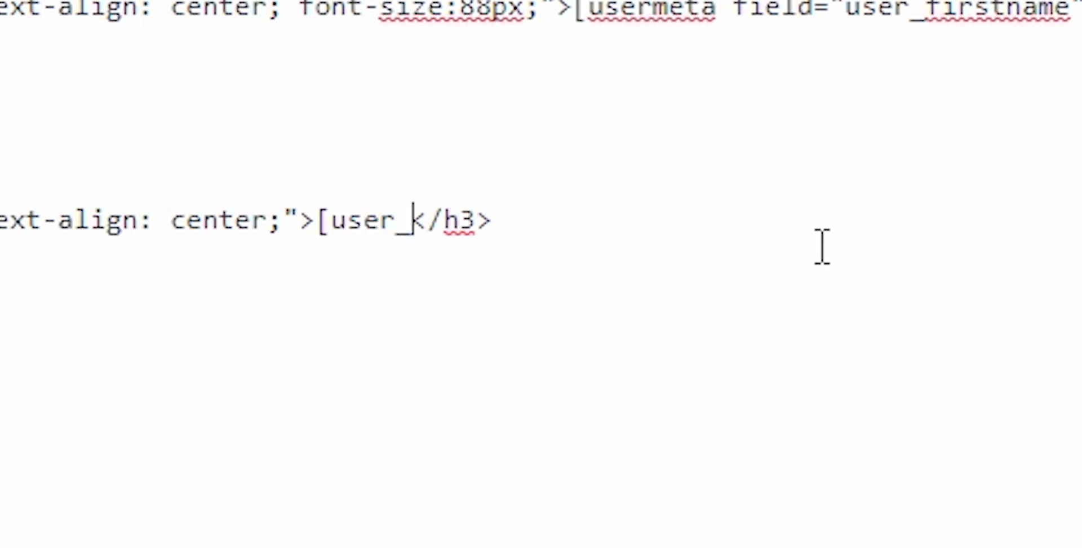
text(meta)
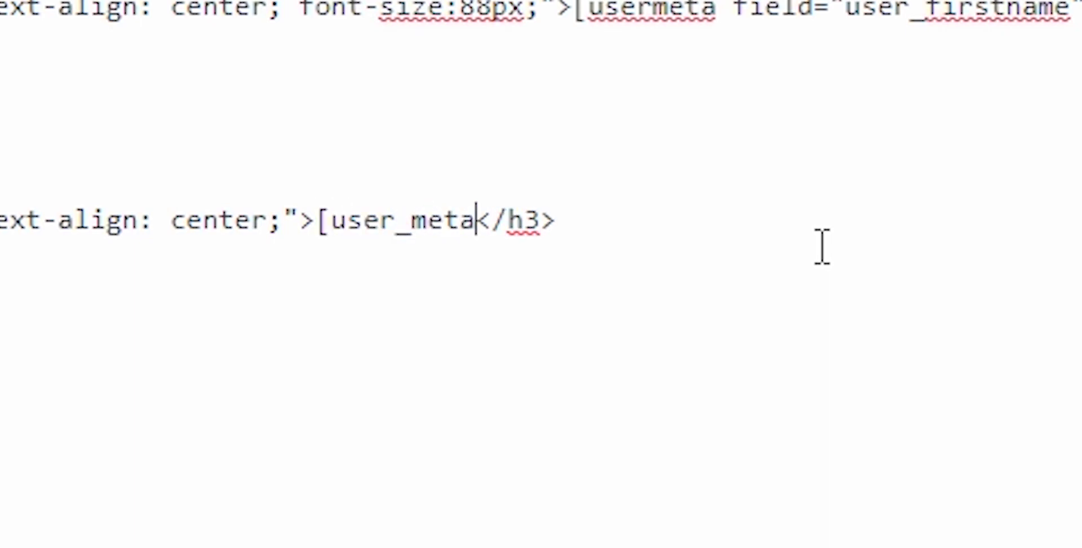
text( ke)
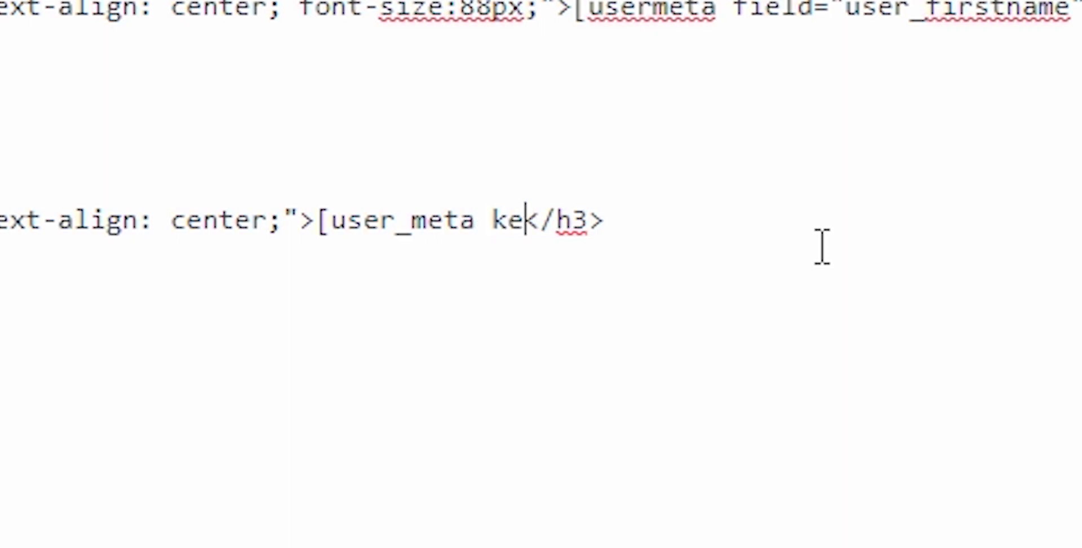
text(y=)
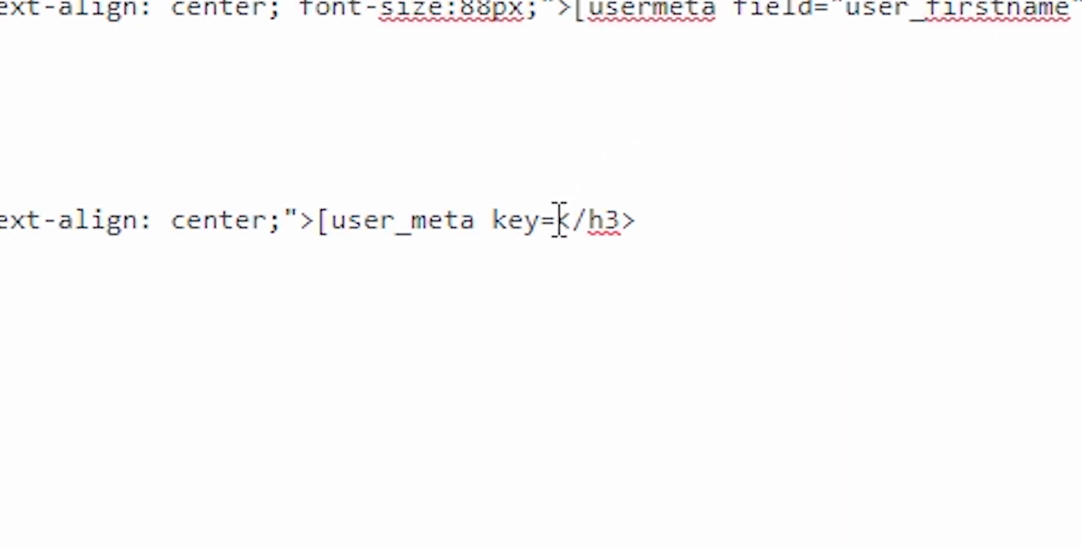
key(ctrl+v)
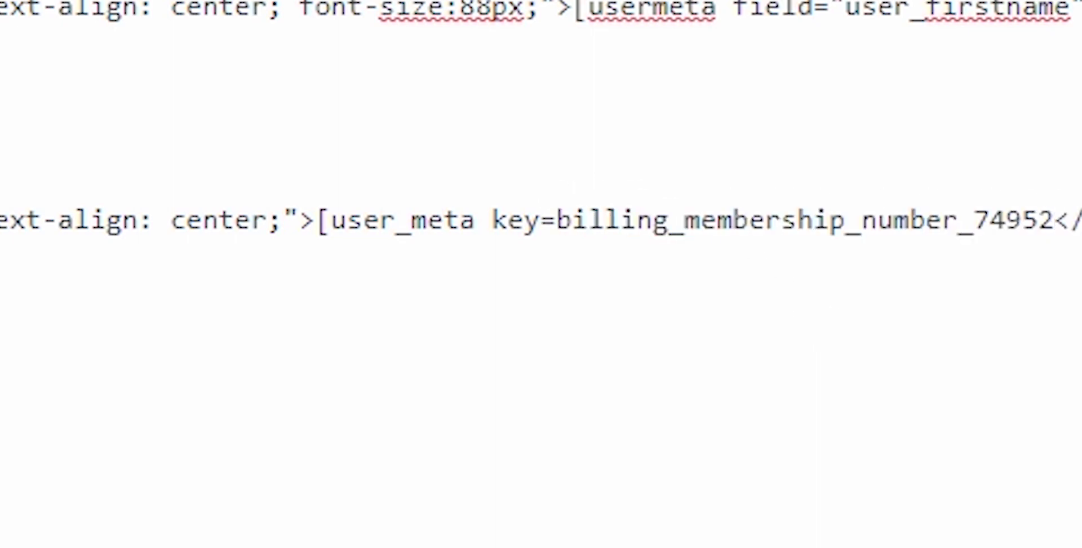
text(])
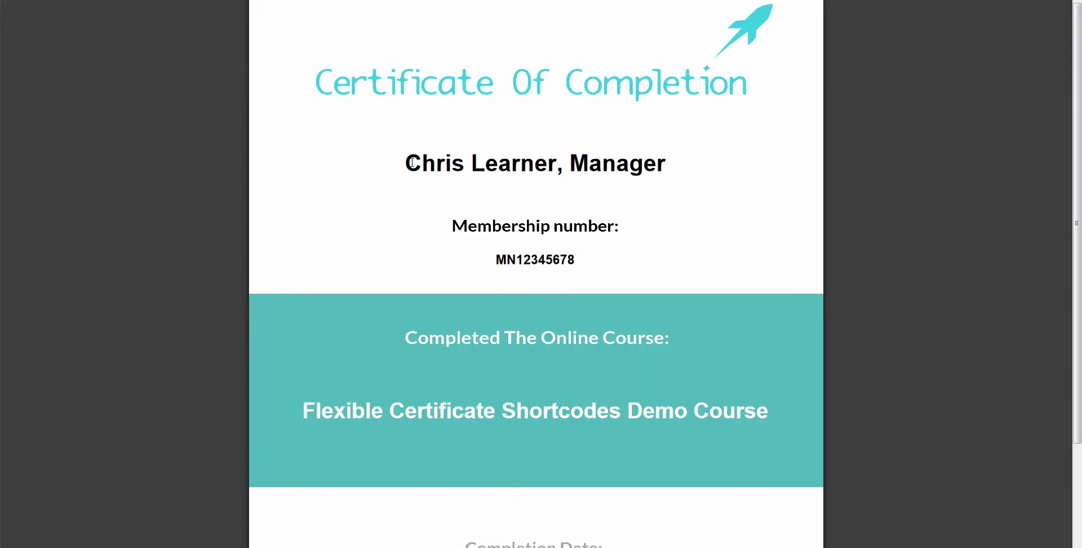
drag(405, 163, 666, 171)
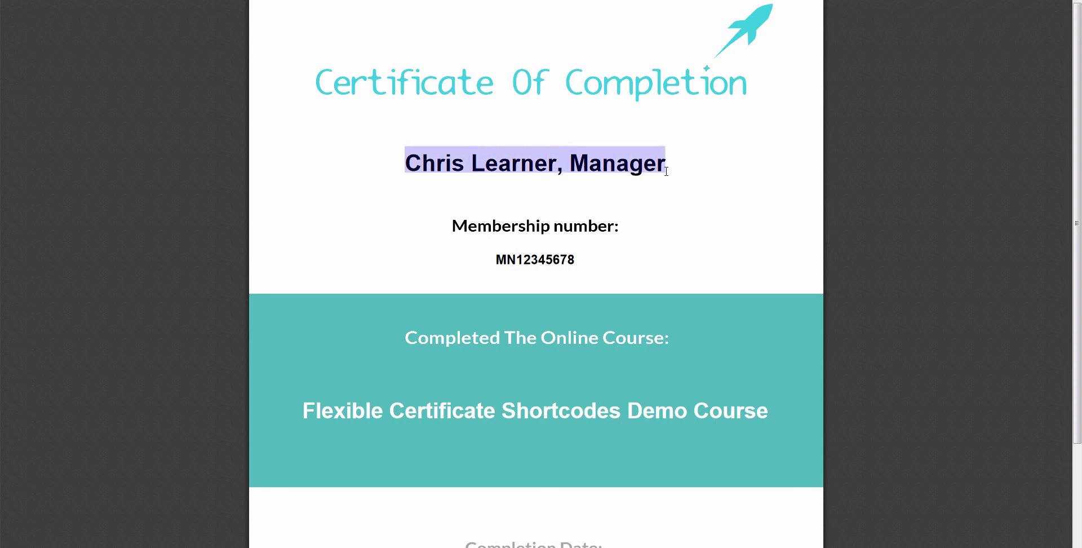
click(588, 156)
Step: Append 'with your role as a [user_meta key=billing_job_role_29372] in mind.' and confirm Manager appears
text(with you)
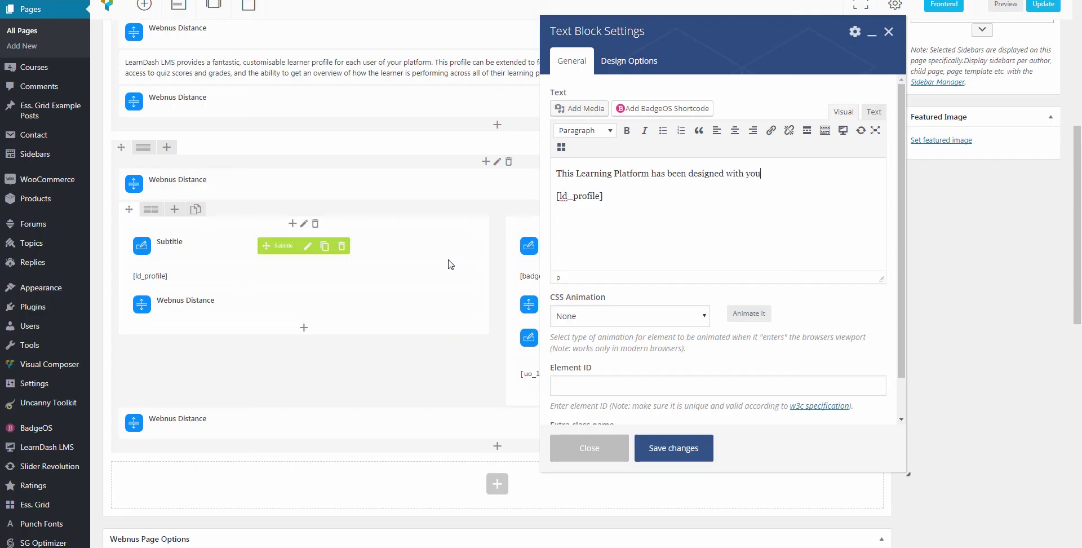
text(r role as a [user_meta key=)
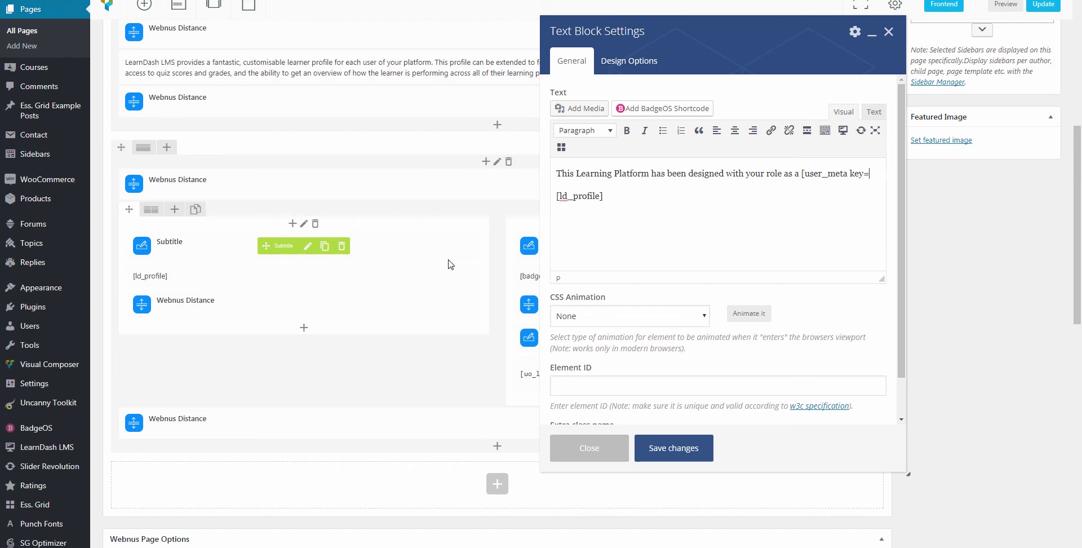
text(billing_job_role_29372)
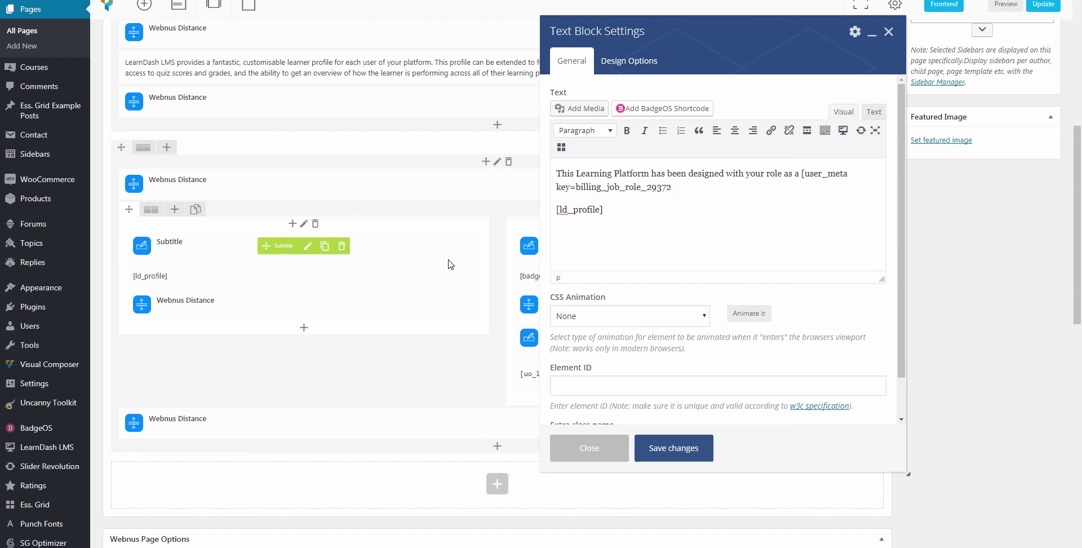
text(] in mind.)
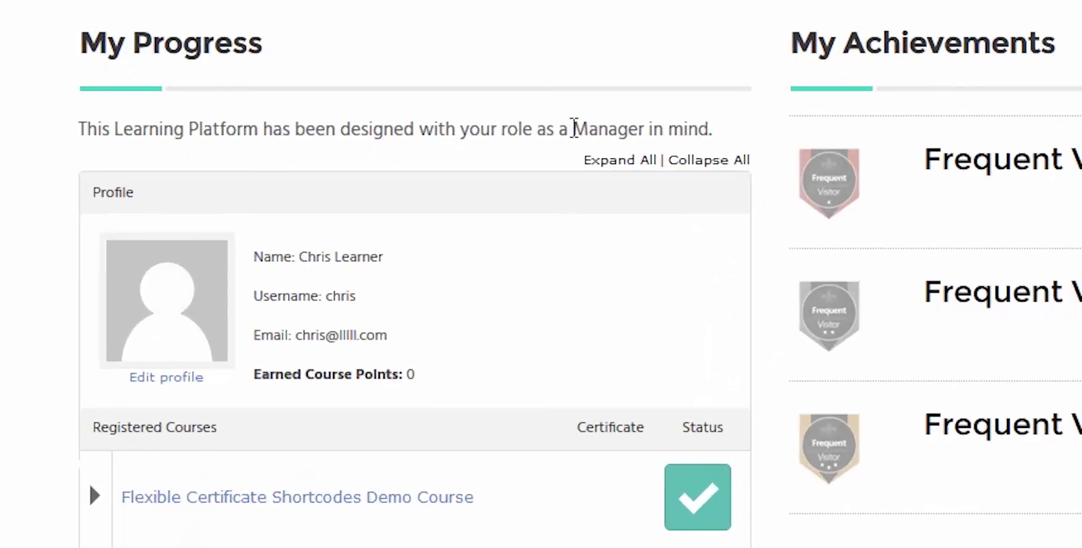
drag(518, 217, 575, 217)
drag(646, 128, 646, 129)
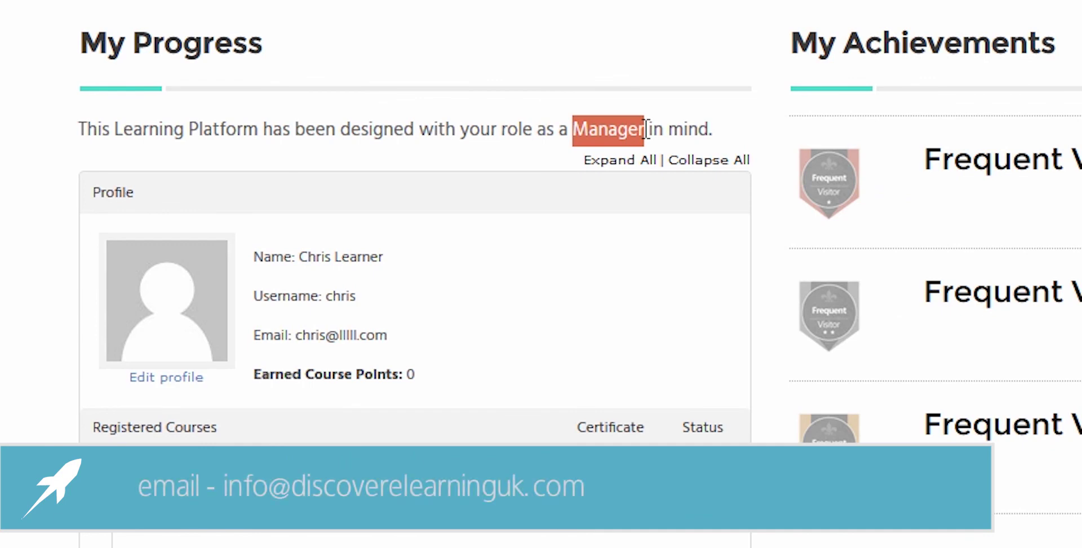